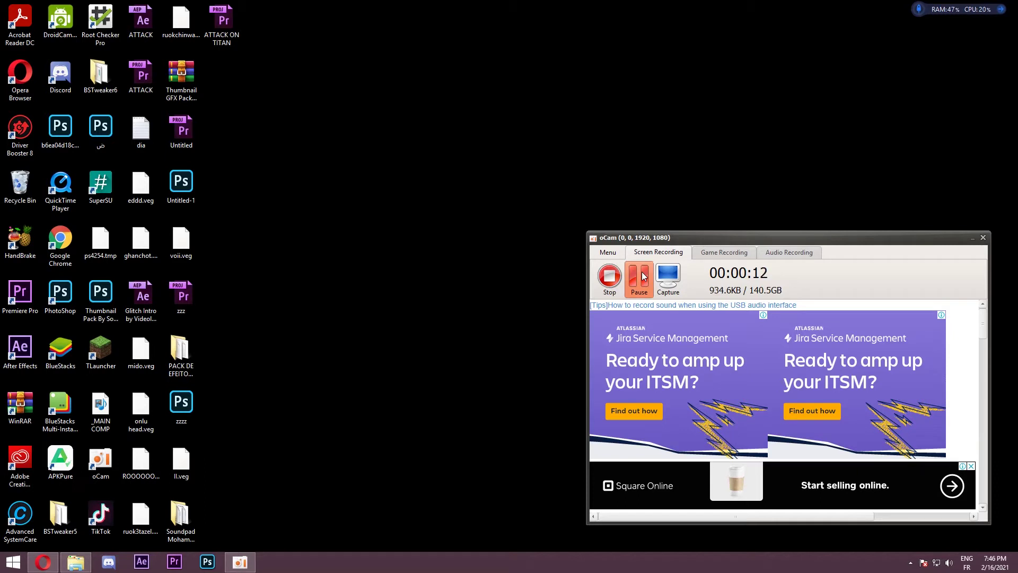
pyautogui.moveTo(348, 125); pyautogui.dragTo(568, 323)
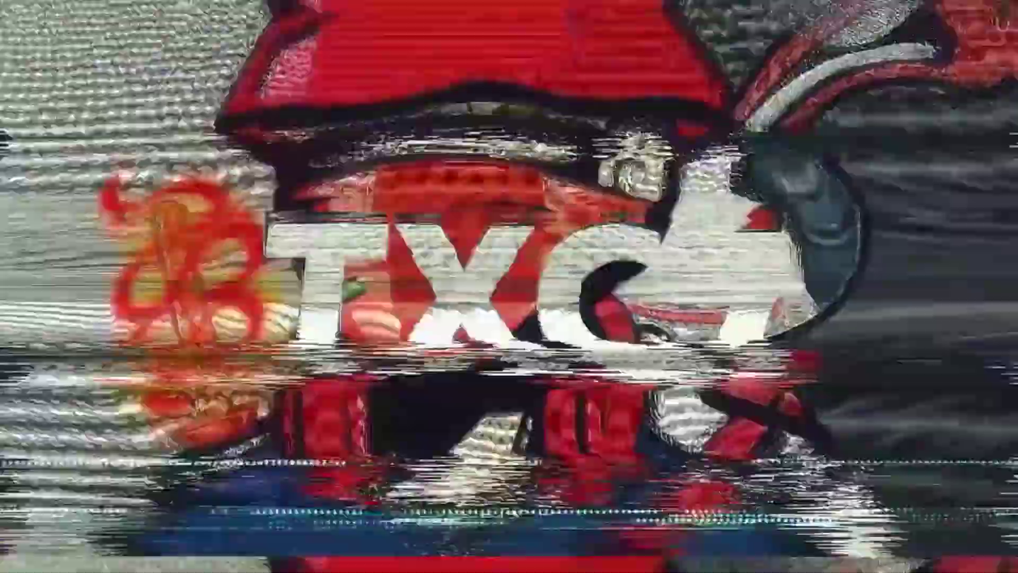
pyautogui.moveTo(237, 98); pyautogui.dragTo(501, 335)
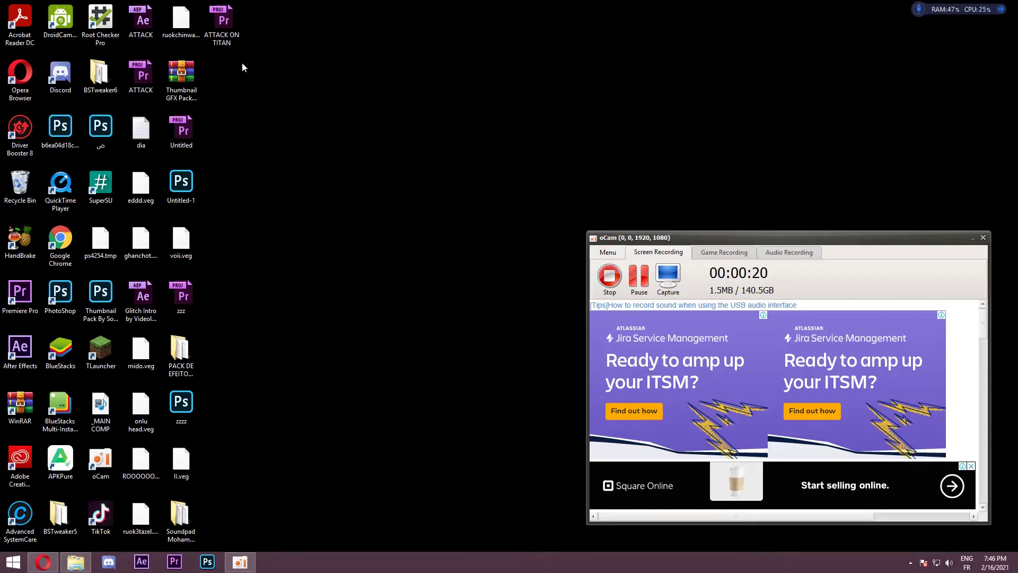
pyautogui.moveTo(213, 62); pyautogui.dragTo(554, 369)
pyautogui.moveTo(216, 87); pyautogui.dragTo(575, 377)
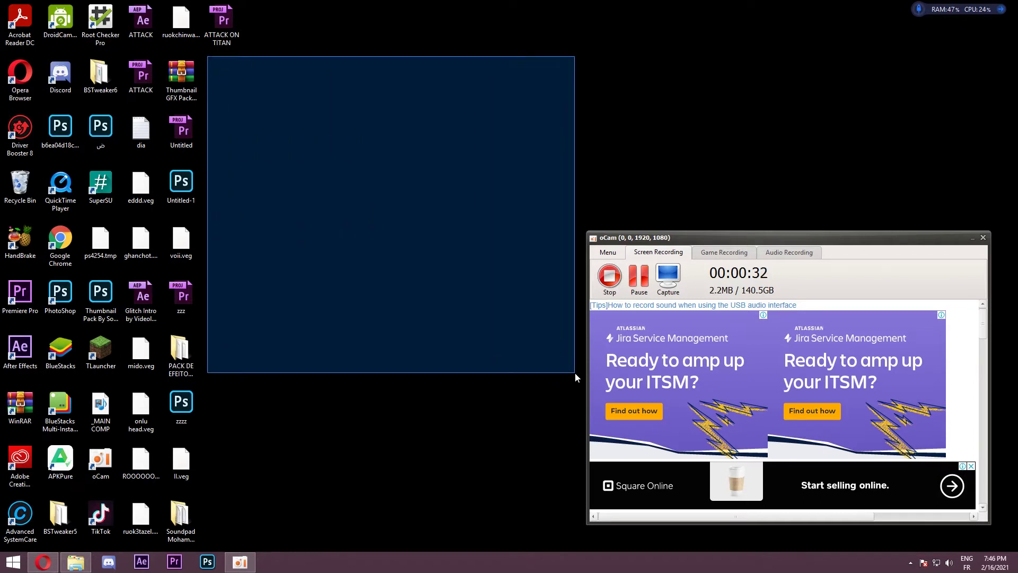
pyautogui.moveTo(576, 377); pyautogui.dragTo(575, 378)
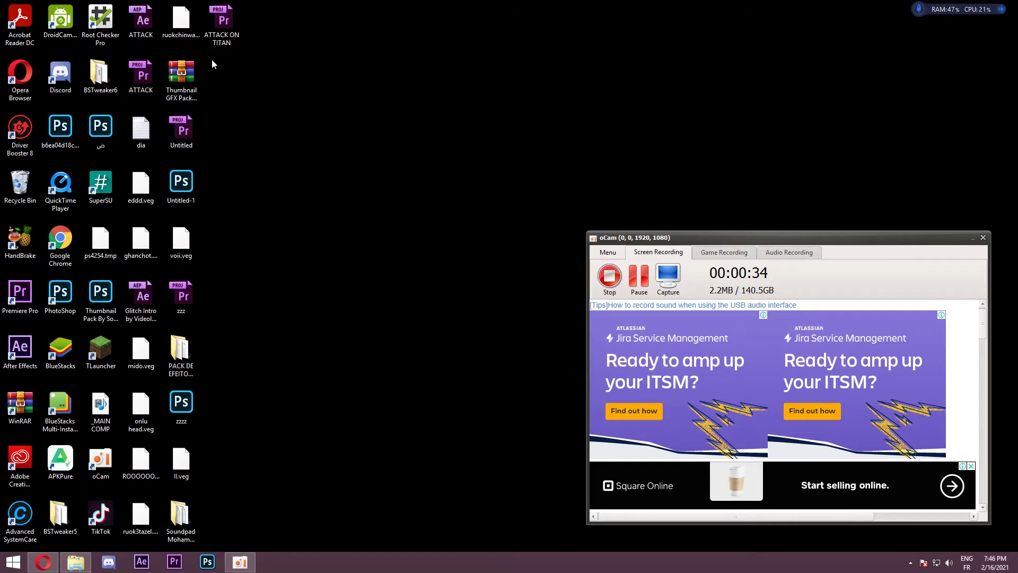
pyautogui.moveTo(205, 52)
pyautogui.mouseDown()
pyautogui.moveTo(594, 439)
pyautogui.moveTo(601, 396)
pyautogui.moveTo(588, 382)
pyautogui.moveTo(384, 276)
pyautogui.moveTo(209, 65)
pyautogui.mouseUp()
pyautogui.moveTo(225, 70); pyautogui.dragTo(355, 177)
pyautogui.rightClick(376, 119)
pyautogui.click(408, 150)
pyautogui.rightClick(334, 71)
pyautogui.click(348, 101)
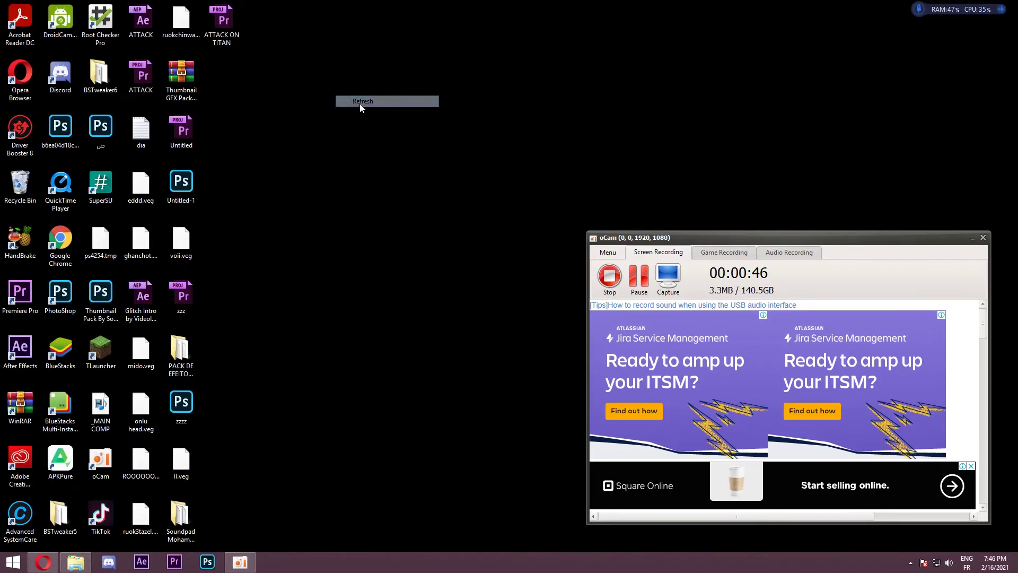
pyautogui.rightClick(272, 59)
pyautogui.click(291, 88)
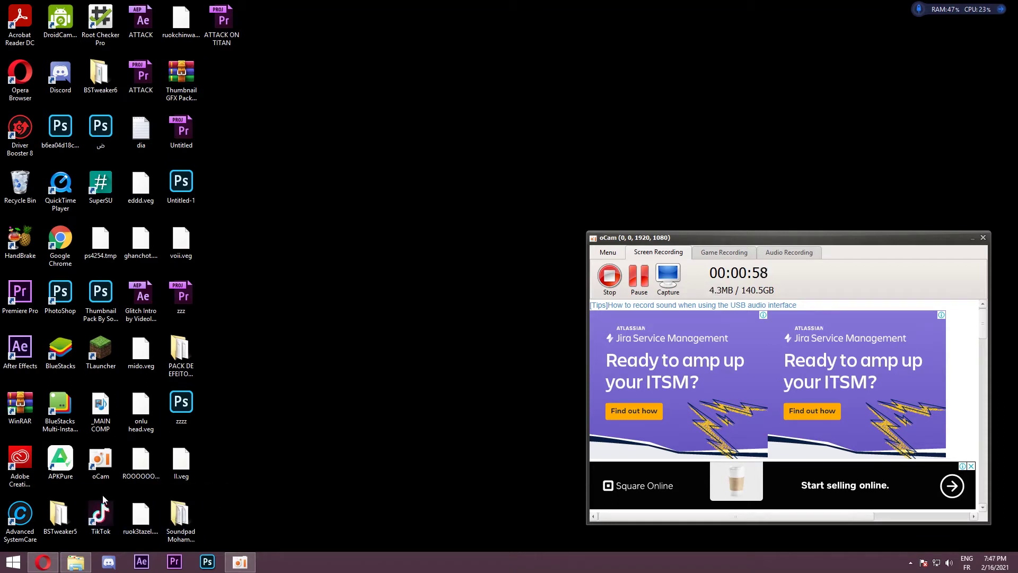
# Search the computer for Adobe Premiere Pro CC and open the first matching torrent file in uTorrent.
pyautogui.moveTo(998, 370)
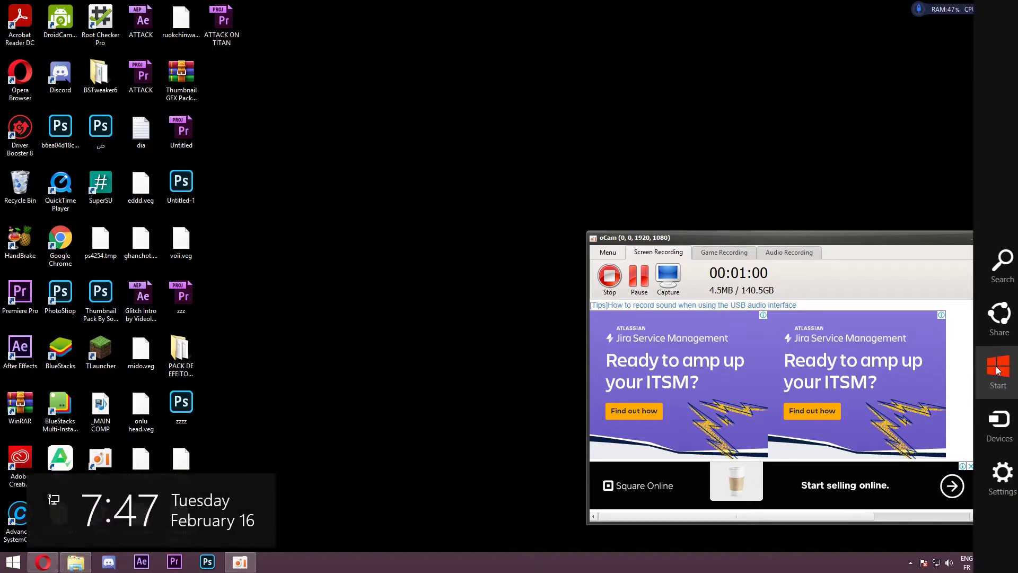
pyautogui.click(1001, 265)
pyautogui.write('Adobe')
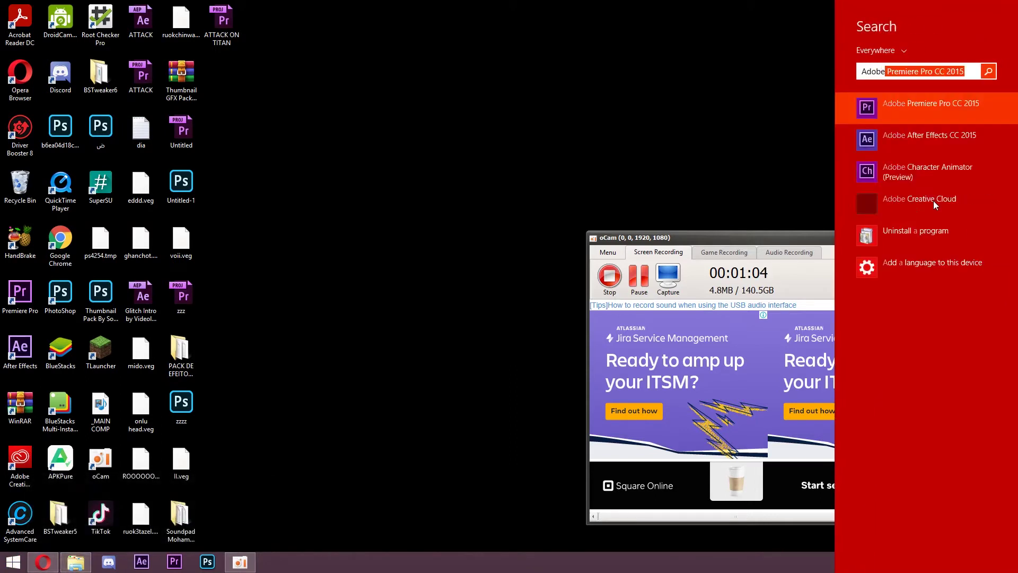
pyautogui.write(' Premiere Pro CC')
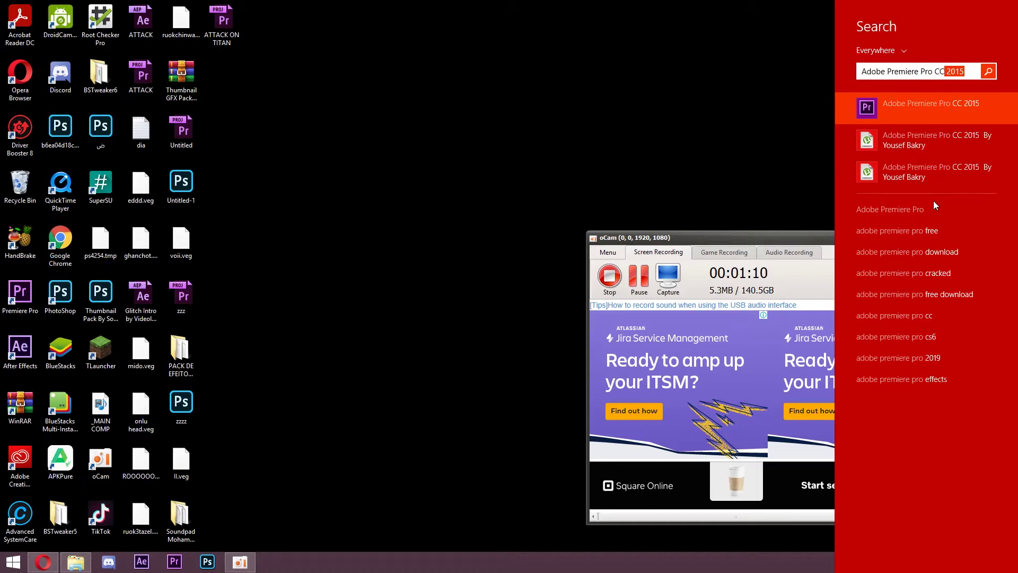
pyautogui.click(933, 138)
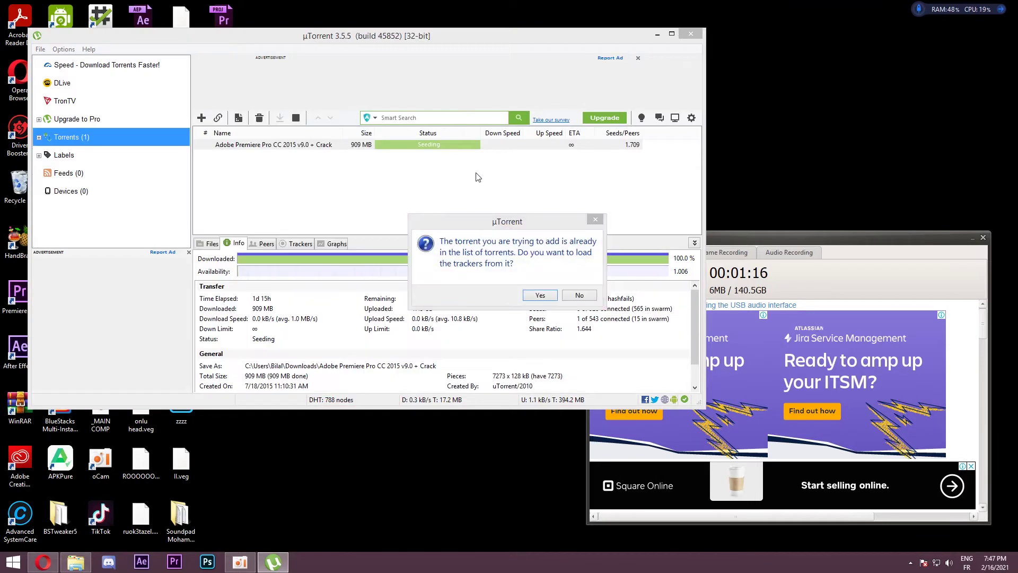
# Switch to the Opera browser and search Google for "UTORENT" in a new tab.
pyautogui.moveTo(536, 224); pyautogui.dragTo(429, 226)
pyautogui.click(43, 562)
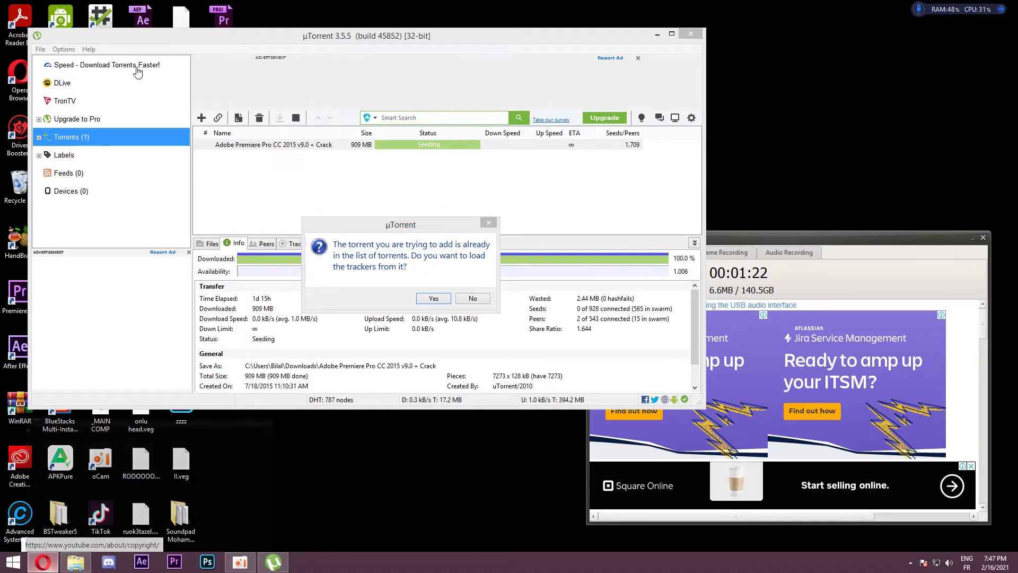
pyautogui.click(133, 8)
pyautogui.write('UTORENT')
pyautogui.press('Return')
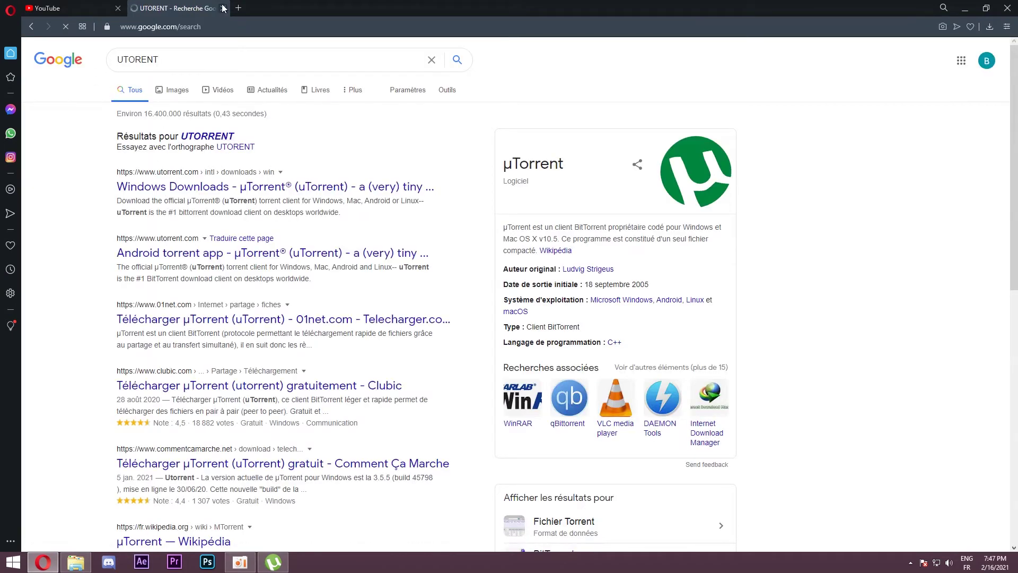
pyautogui.click(47, 8)
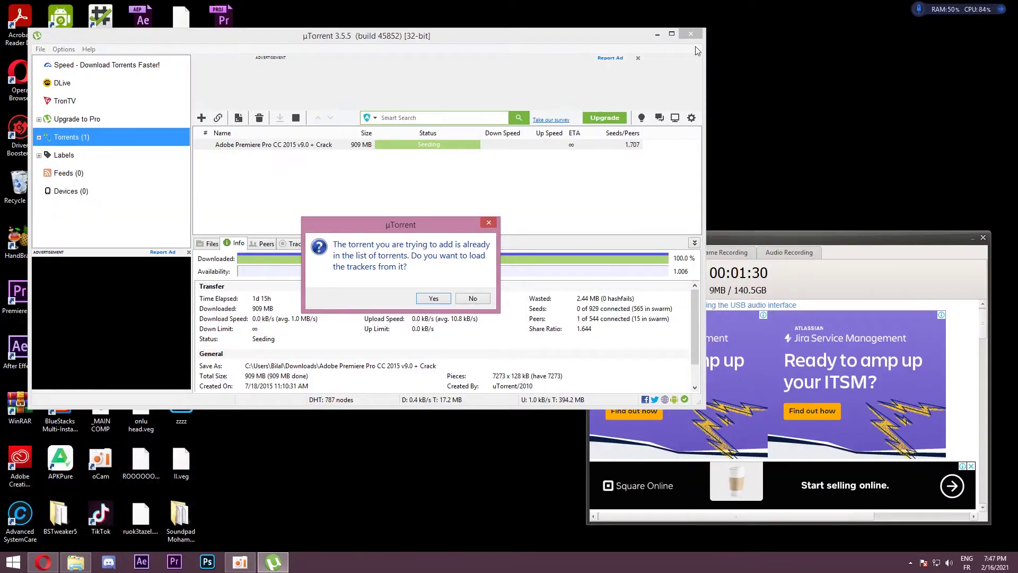
# Refresh the desktop and agree to load the trackers from the already listed torrent in uTorrent.
pyautogui.rightClick(756, 51)
pyautogui.click(763, 80)
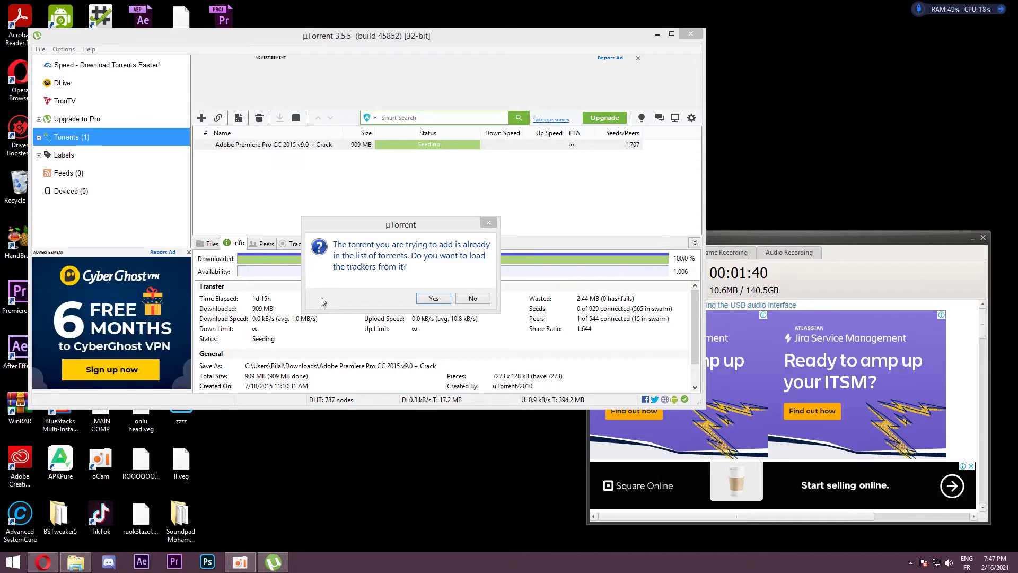
pyautogui.click(430, 298)
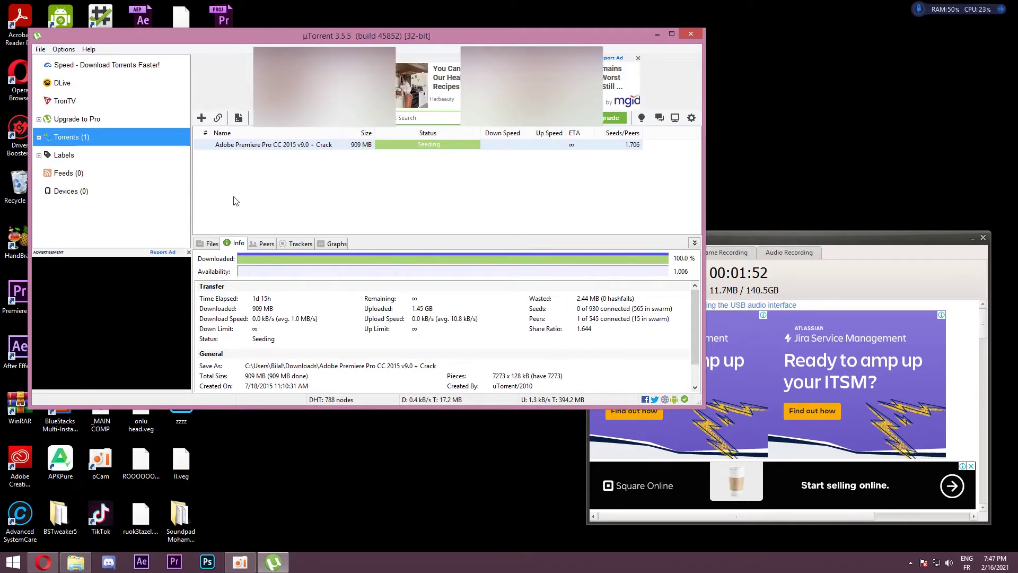
# View the Premiere Pro torrent's downloaded folder, dismissing the upgrade offer, and close the folder and uTorrent windows.
pyautogui.doubleClick(327, 146)
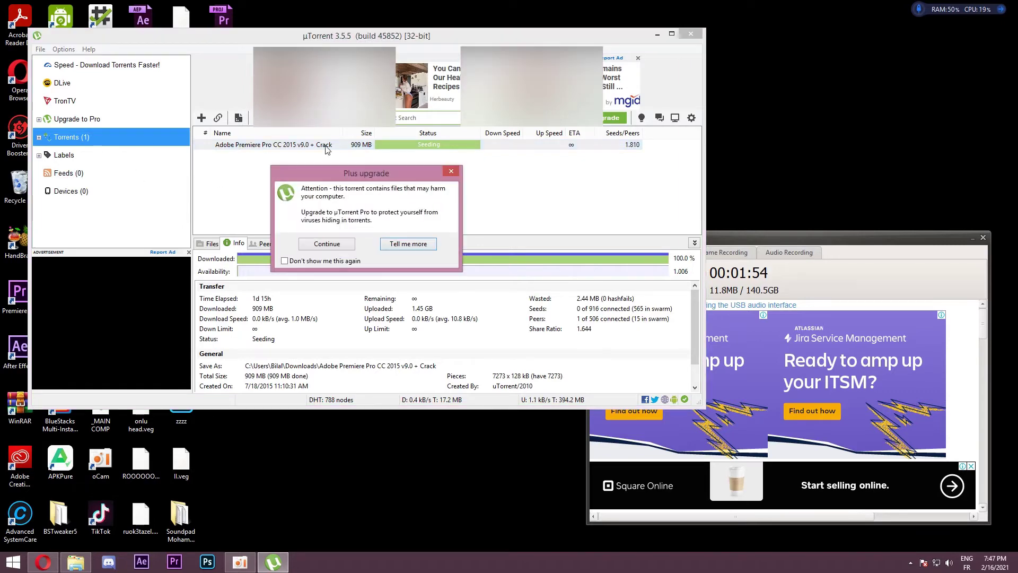
pyautogui.click(447, 170)
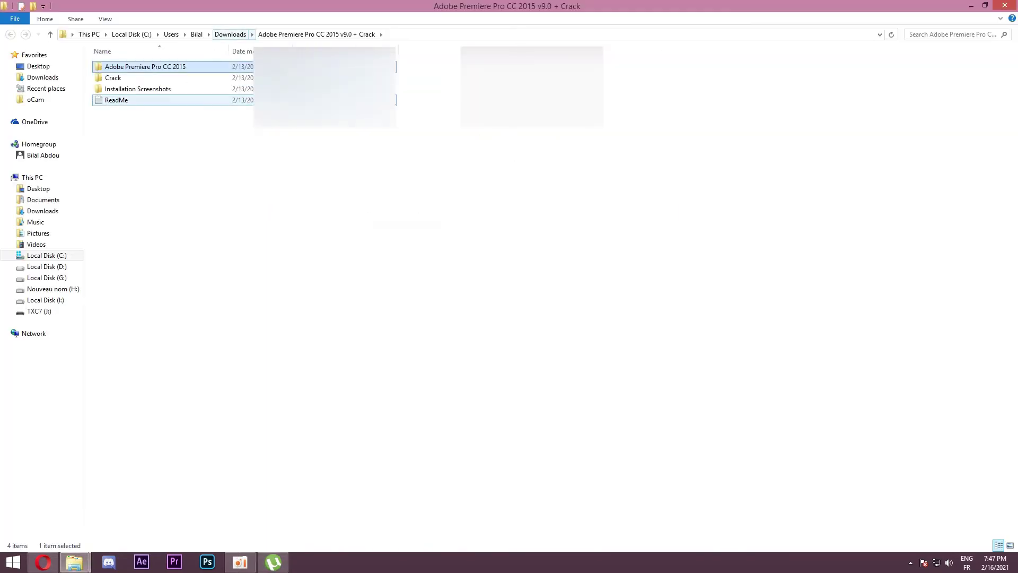
pyautogui.hotkey('alt', 'F4')
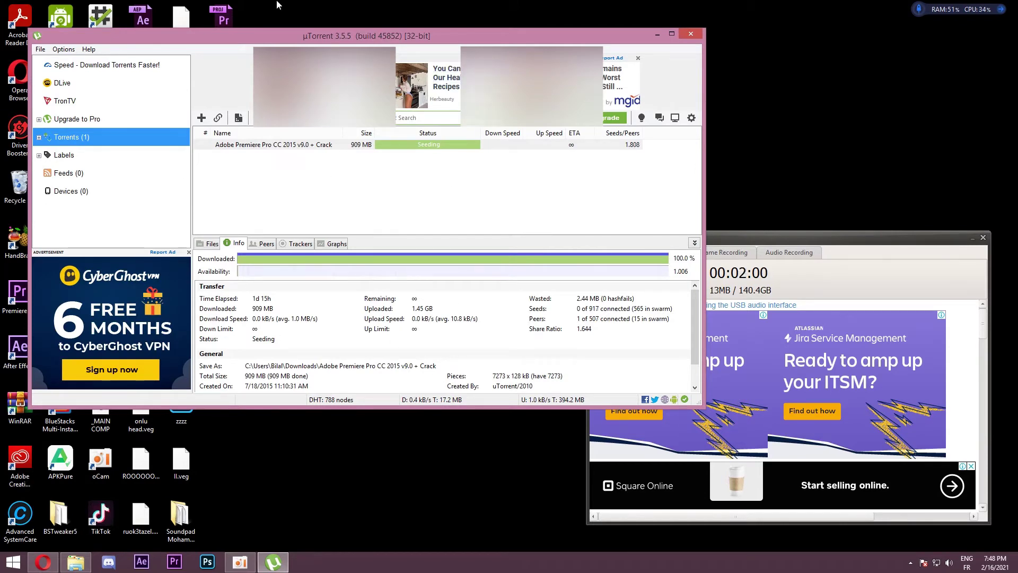
pyautogui.click(683, 40)
pyautogui.rightClick(382, 60)
pyautogui.click(66, 41)
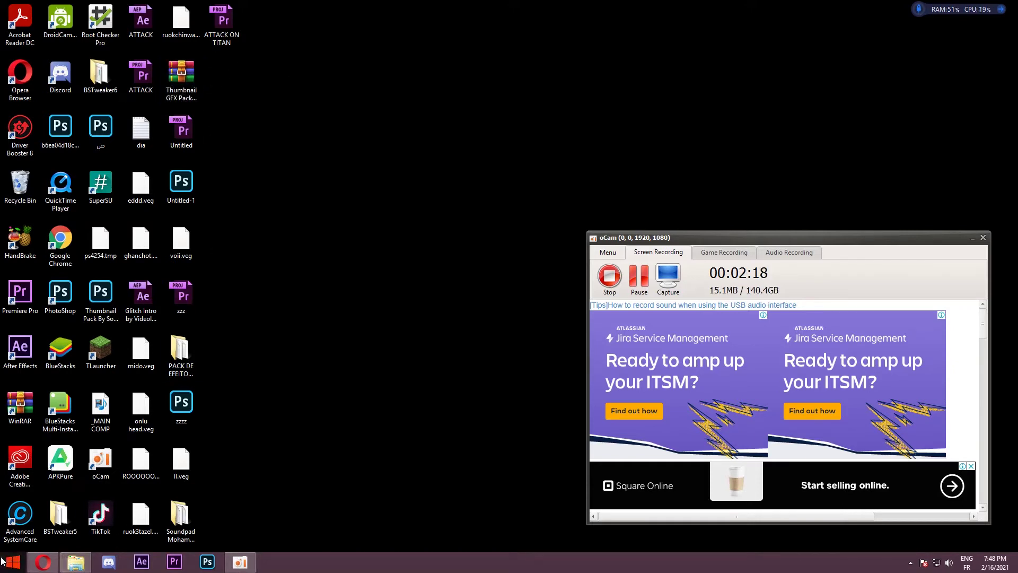
# Open the "Adobe Premiere Pro CC 2015 v9.0 + Crack" folder in Downloads using File Explorer.
pyautogui.click(68, 563)
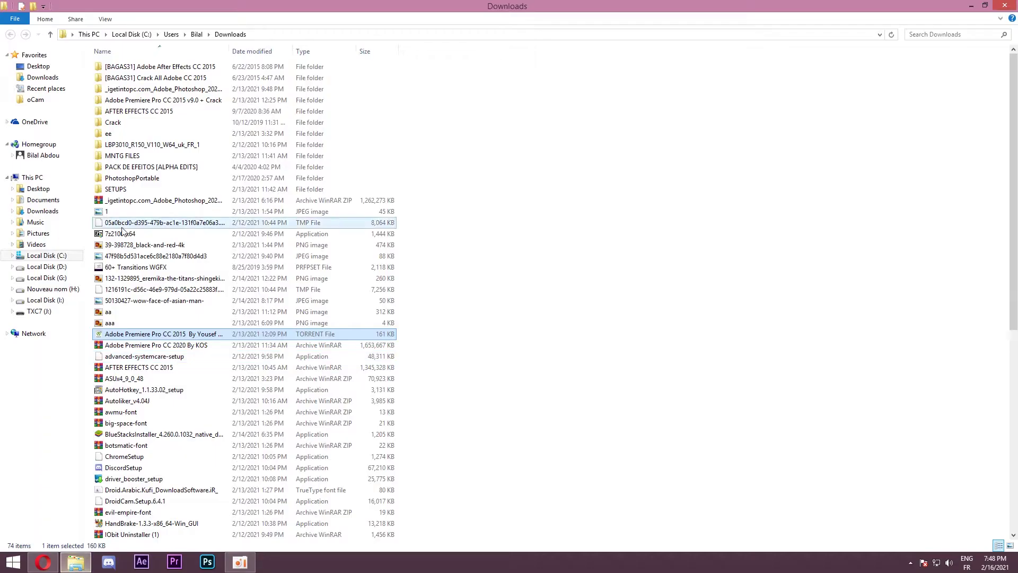
pyautogui.click(51, 80)
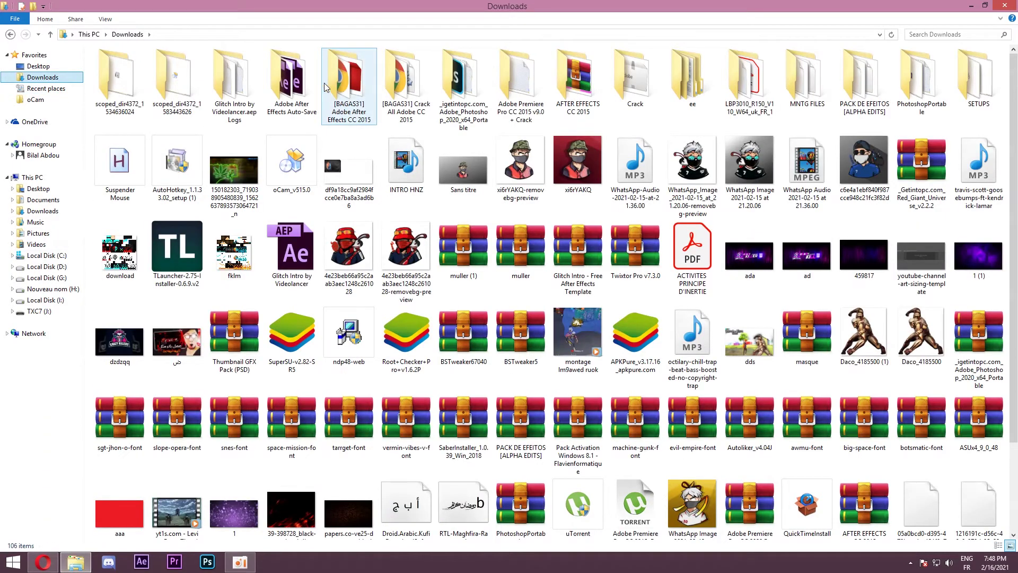
pyautogui.click(583, 77)
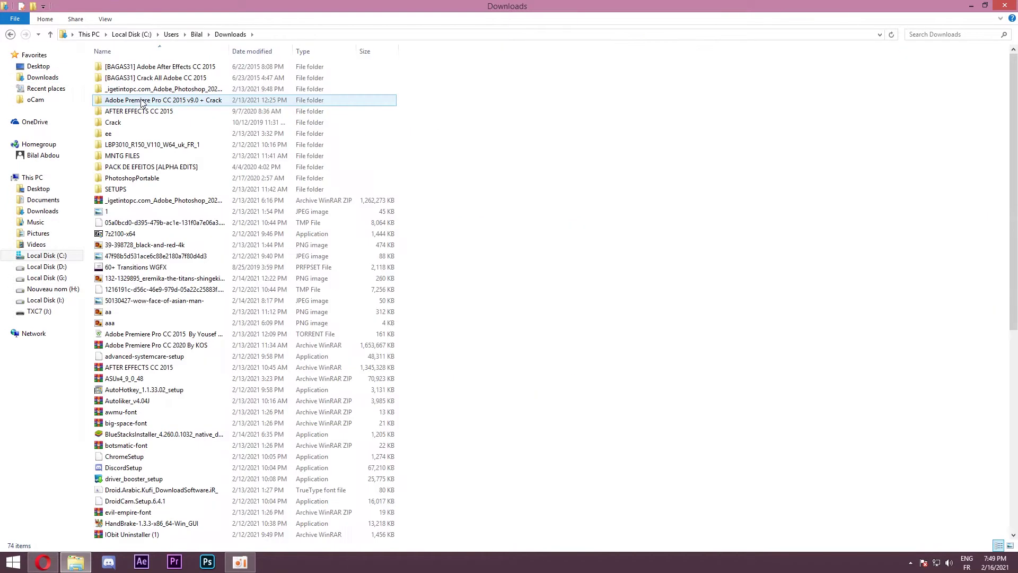
pyautogui.click(120, 100)
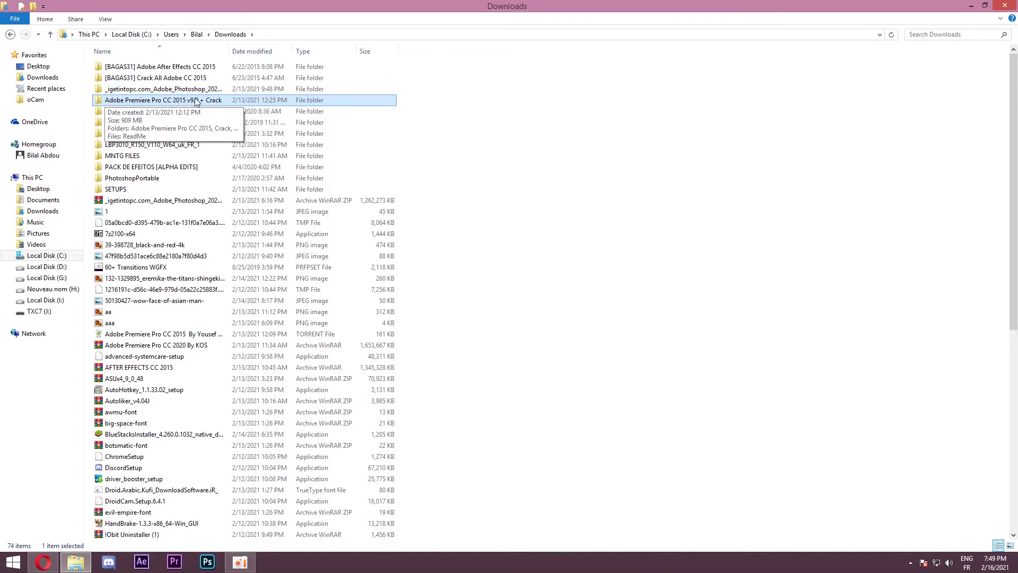
pyautogui.doubleClick(218, 105)
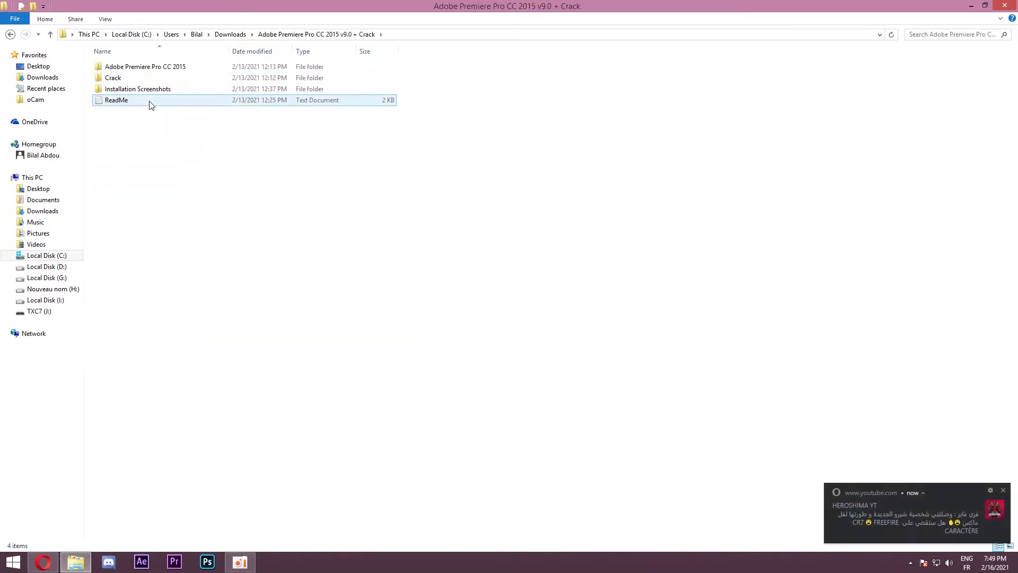
# Open the Adobe Premiere Pro CC 2015 subfolder and run the Set-up application.
pyautogui.click(169, 101)
pyautogui.click(166, 90)
pyautogui.click(165, 79)
pyautogui.click(166, 68)
pyautogui.click(167, 78)
pyautogui.click(171, 71)
pyautogui.doubleClick(96, 65)
pyautogui.click(11, 35)
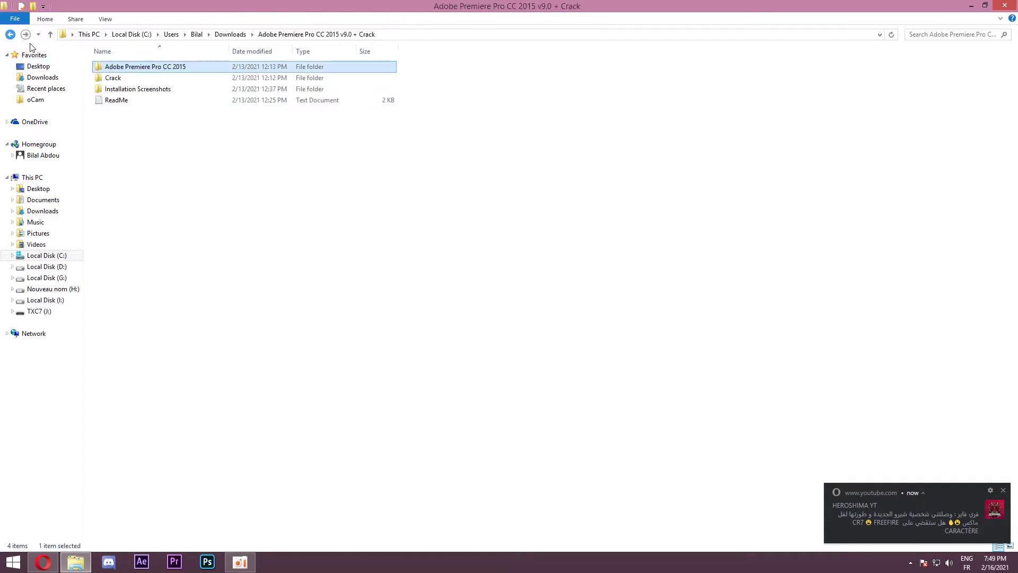
pyautogui.doubleClick(130, 69)
pyautogui.click(191, 106)
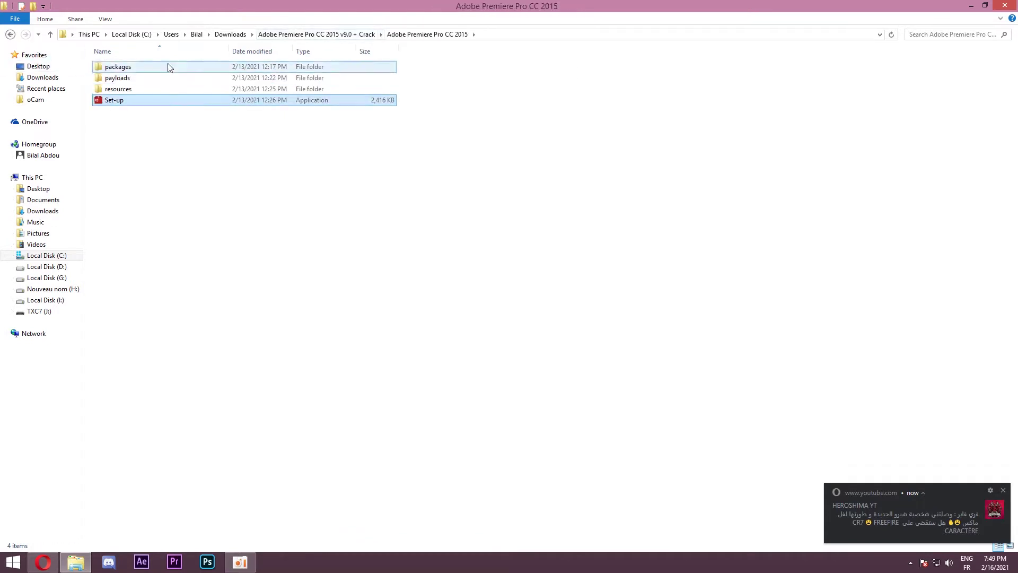
pyautogui.doubleClick(176, 104)
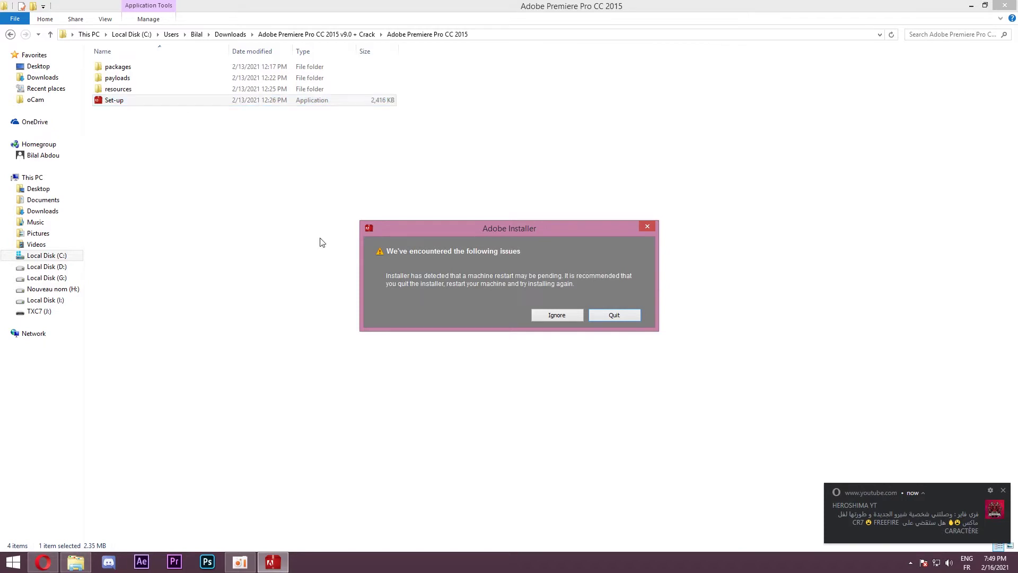
# Ignore the installer's pending-restart warning and choose to try Adobe Premiere Pro CC 2015 for a limited time.
pyautogui.moveTo(467, 228); pyautogui.dragTo(425, 251)
pyautogui.click(512, 338)
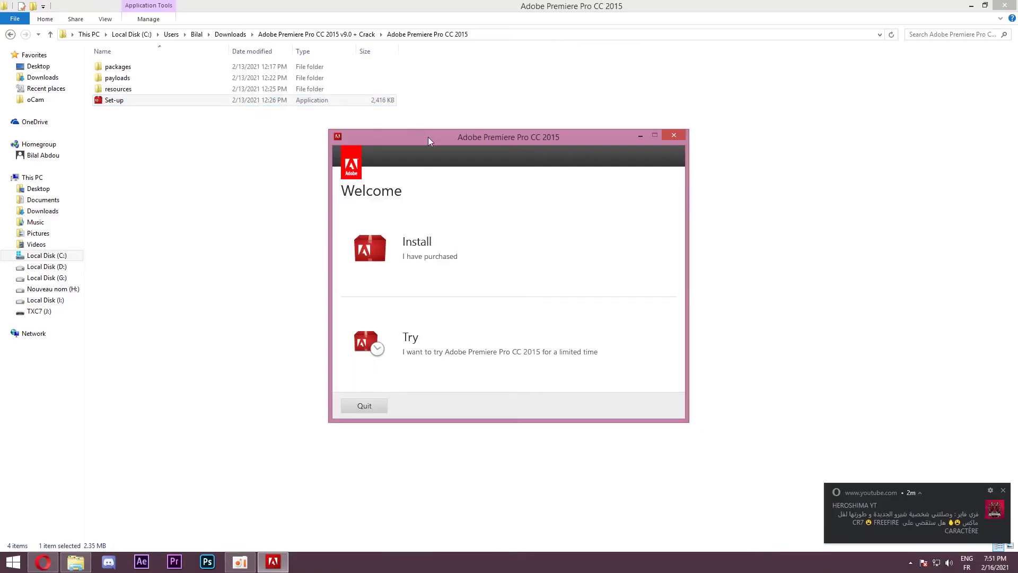
pyautogui.moveTo(427, 136); pyautogui.dragTo(464, 117)
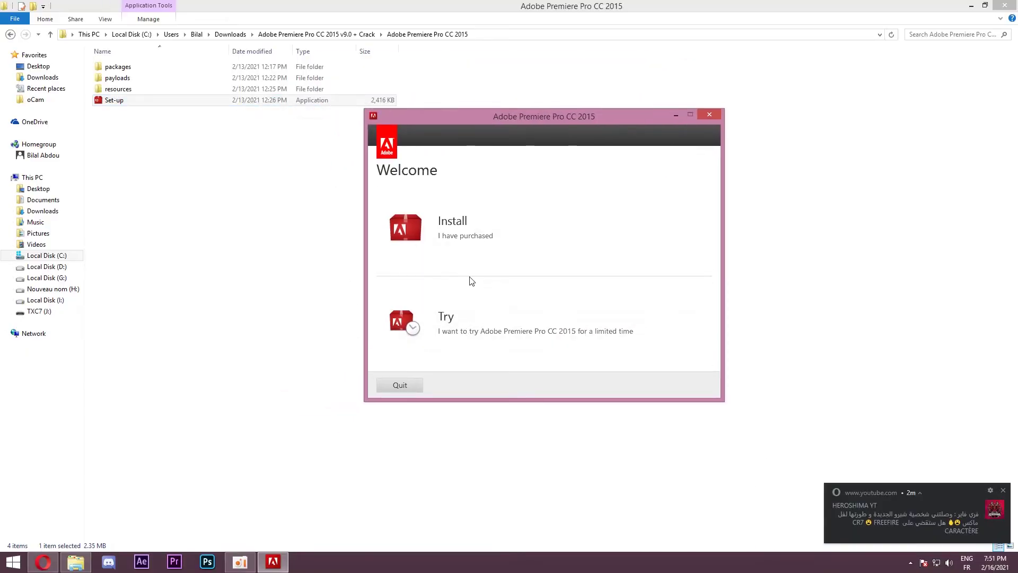
pyautogui.click(459, 320)
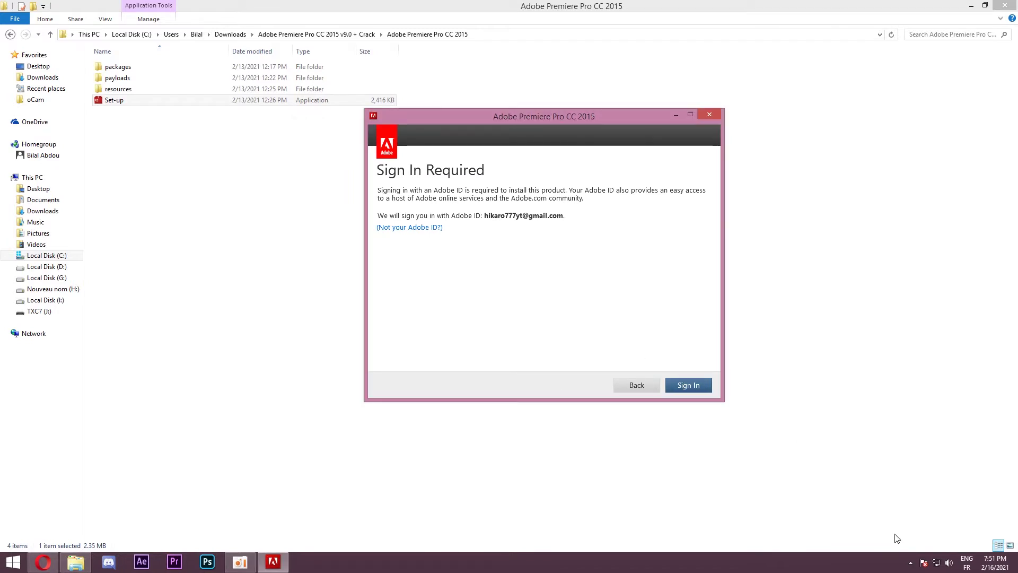
# Open the Network and Sharing Center from the network connection's options.
pyautogui.rightClick(937, 563)
pyautogui.click(937, 563)
pyautogui.click(272, 431)
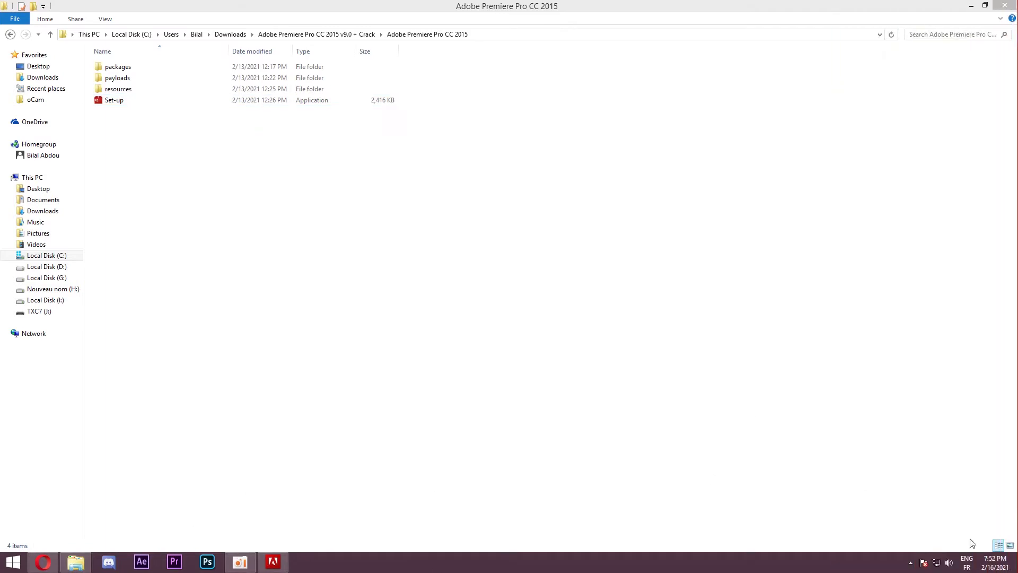
pyautogui.rightClick(937, 564)
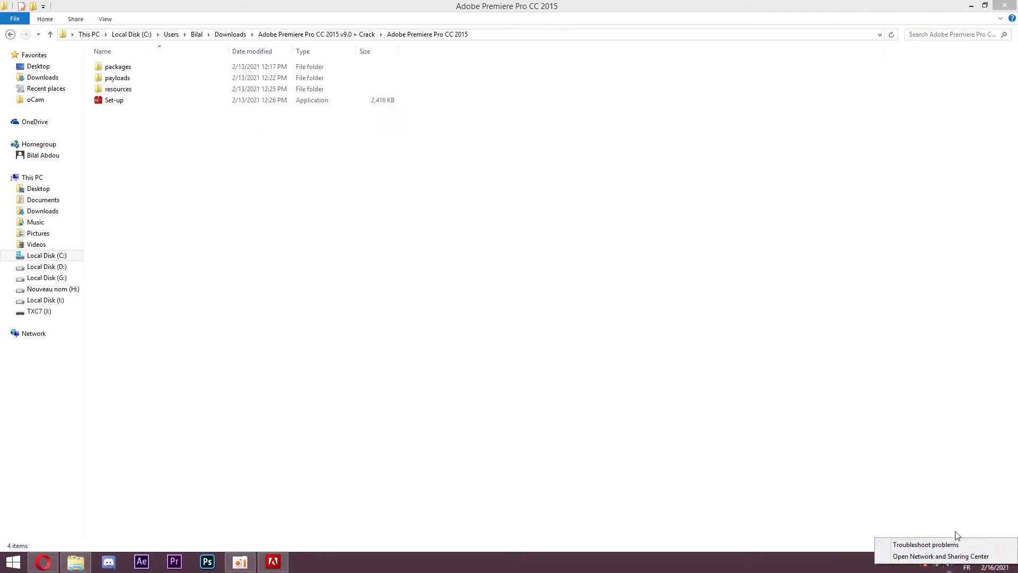
pyautogui.rightClick(913, 481)
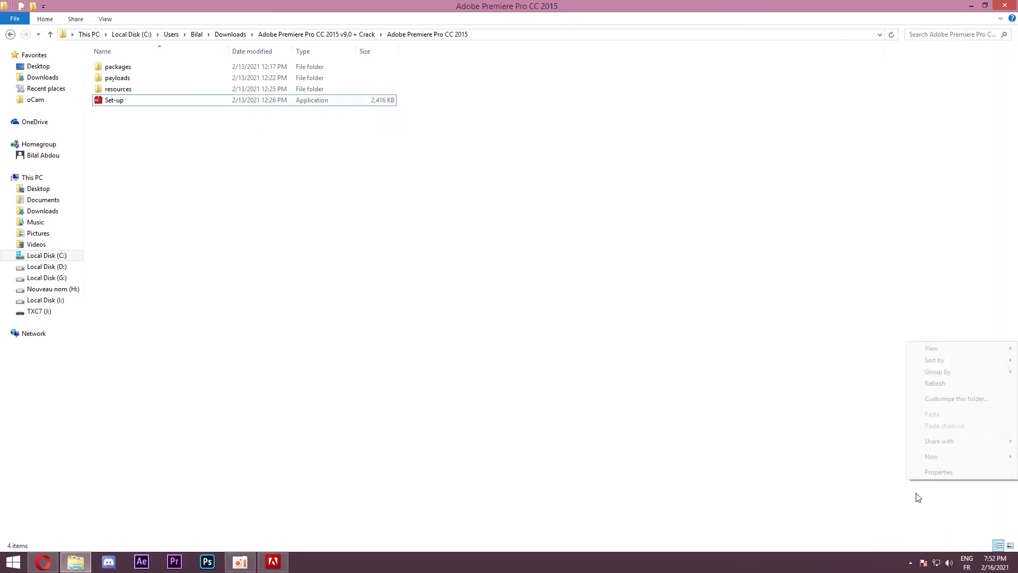
pyautogui.click(936, 566)
pyautogui.click(737, 440)
pyautogui.rightClick(935, 564)
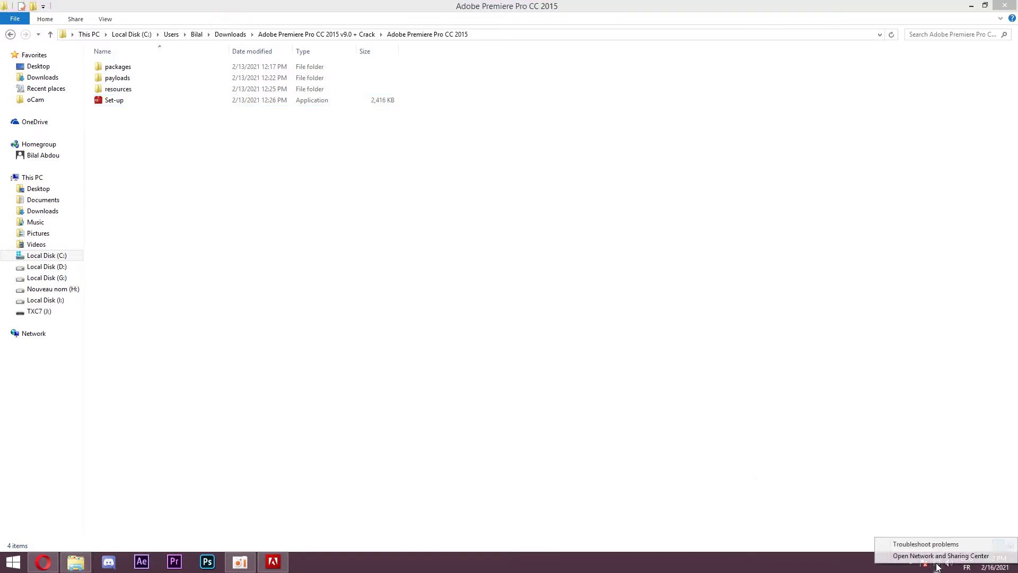
pyautogui.click(943, 559)
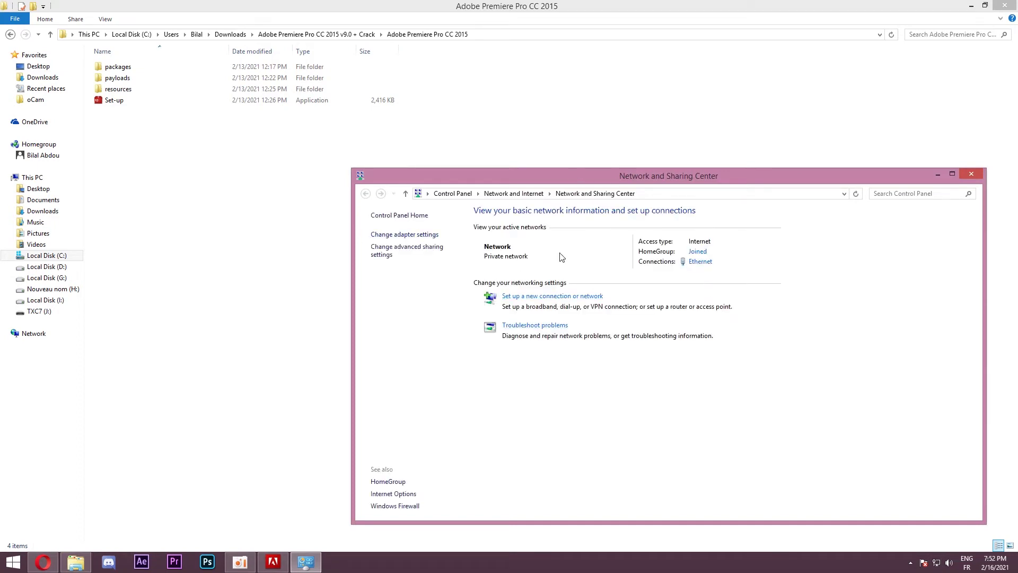
# Disable the Ethernet connection from its status window.
pyautogui.click(699, 264)
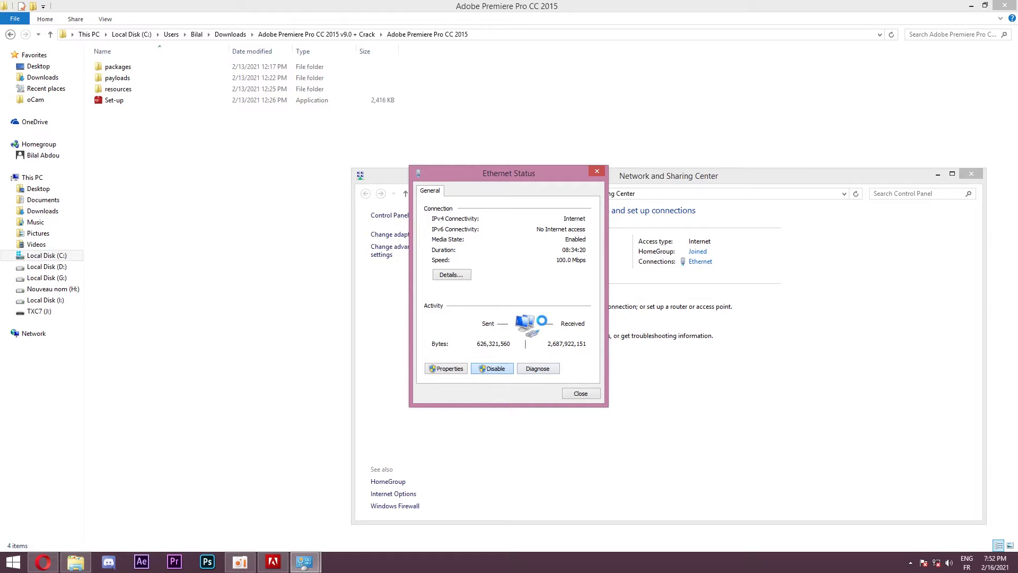
pyautogui.click(492, 368)
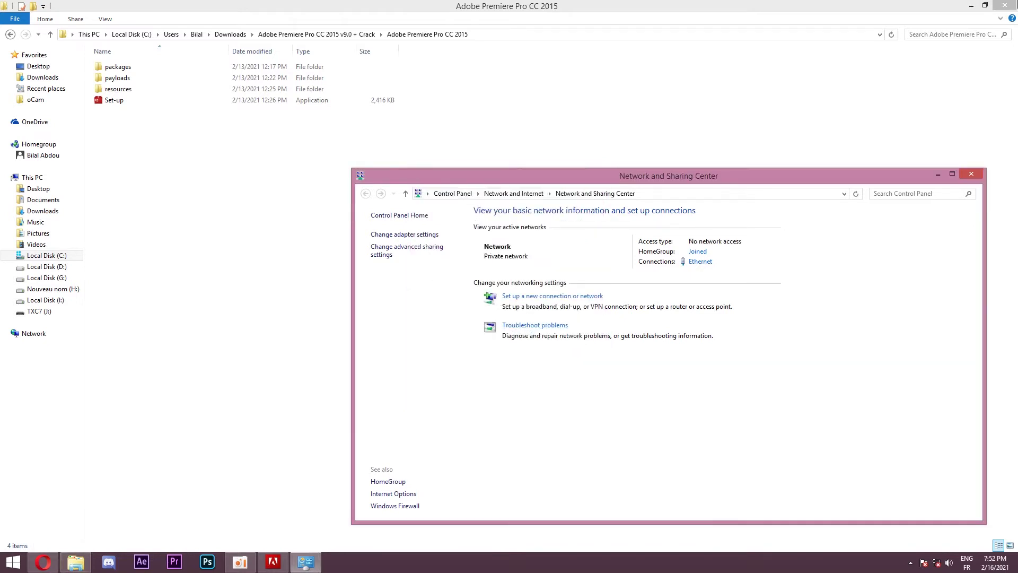
pyautogui.click(208, 390)
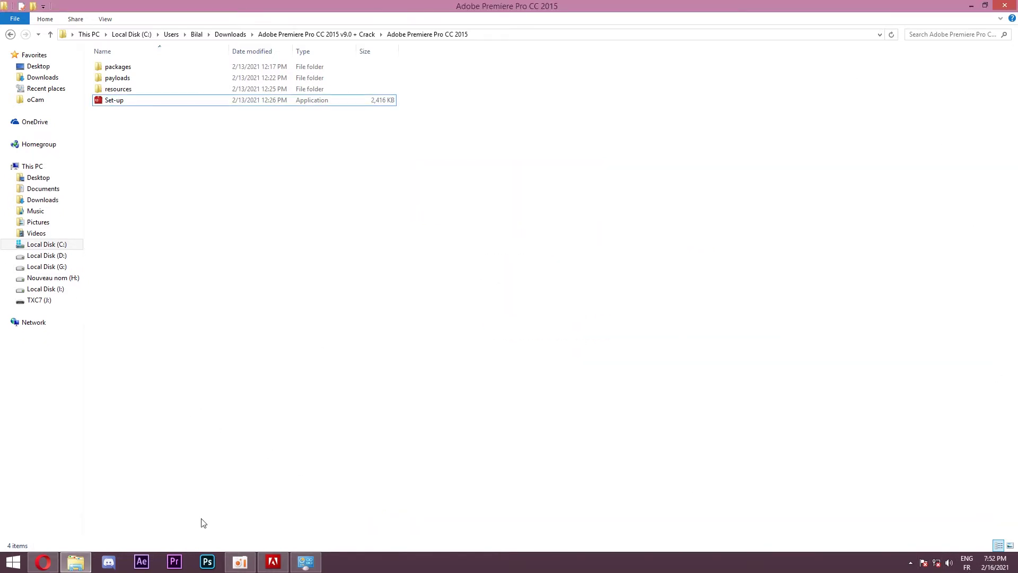
# Return to the Premiere Pro installer, start signing in, choose to sign in later and accept the software license agreement.
pyautogui.click(273, 561)
pyautogui.click(687, 385)
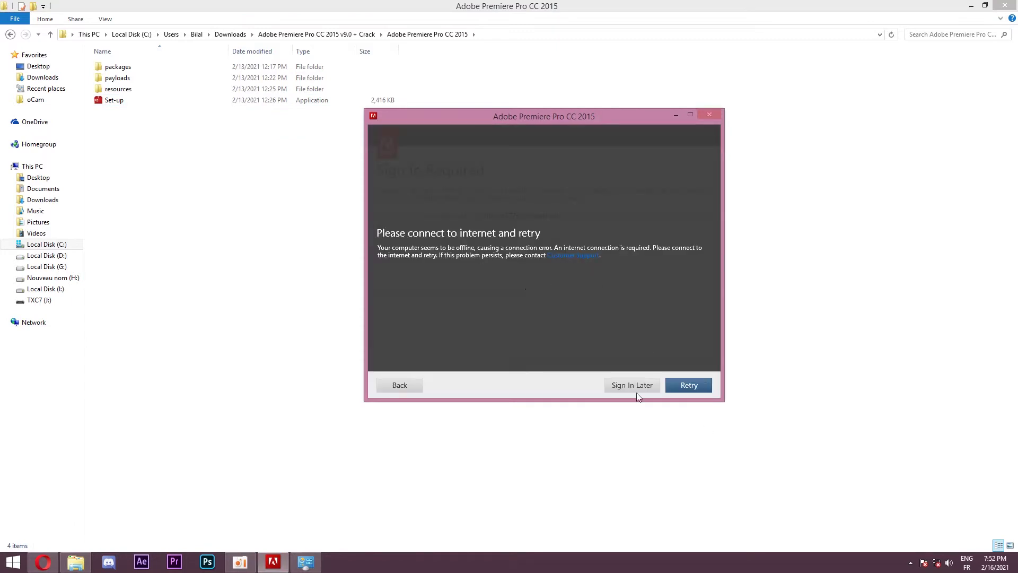
pyautogui.click(634, 386)
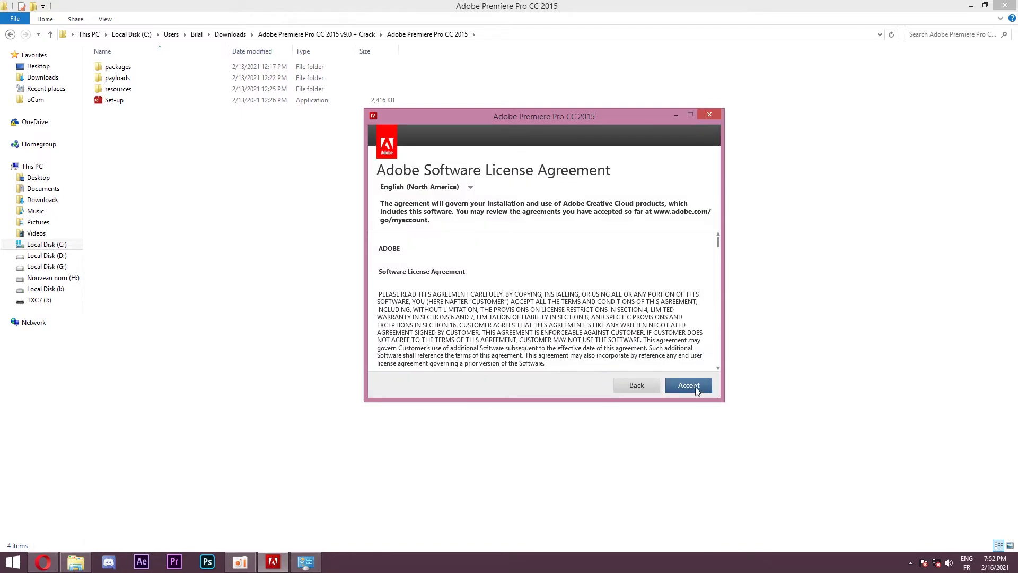
pyautogui.click(688, 385)
# Examine the installer's options for Adobe Premiere Pro CC 2015, including the language selection.
pyautogui.click(444, 193)
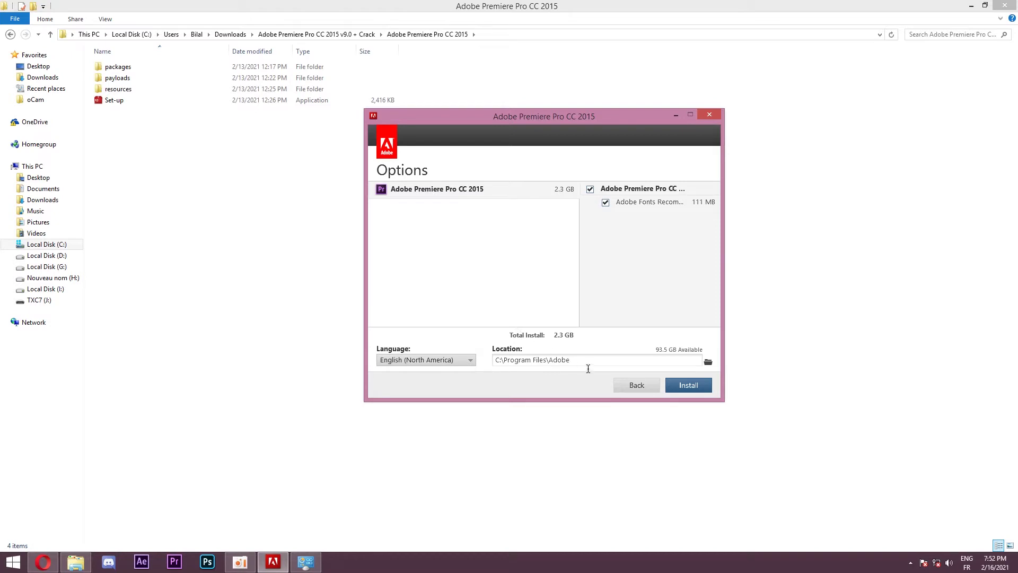
pyautogui.moveTo(459, 350); pyautogui.dragTo(476, 306)
pyautogui.click(449, 361)
pyautogui.click(434, 361)
pyautogui.click(429, 361)
pyautogui.click(425, 361)
# Leave the installation options and quit the Premiere Pro installer.
pyautogui.click(636, 385)
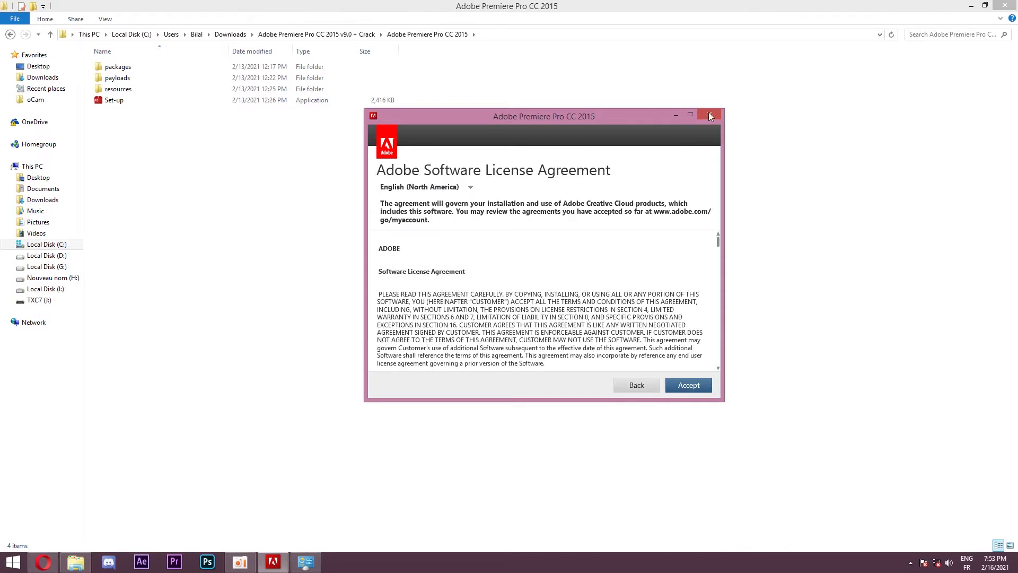
pyautogui.click(710, 113)
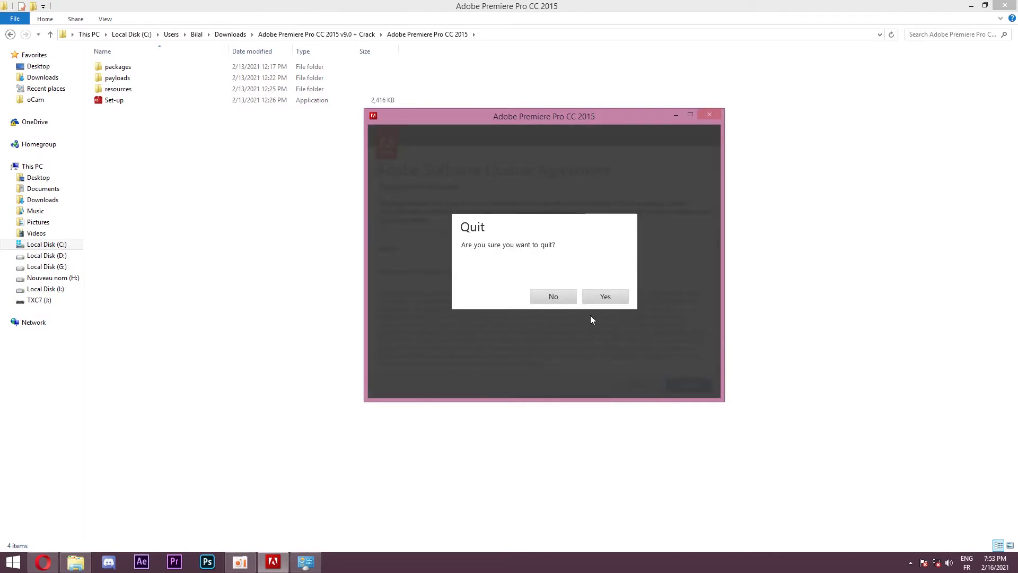
pyautogui.click(604, 297)
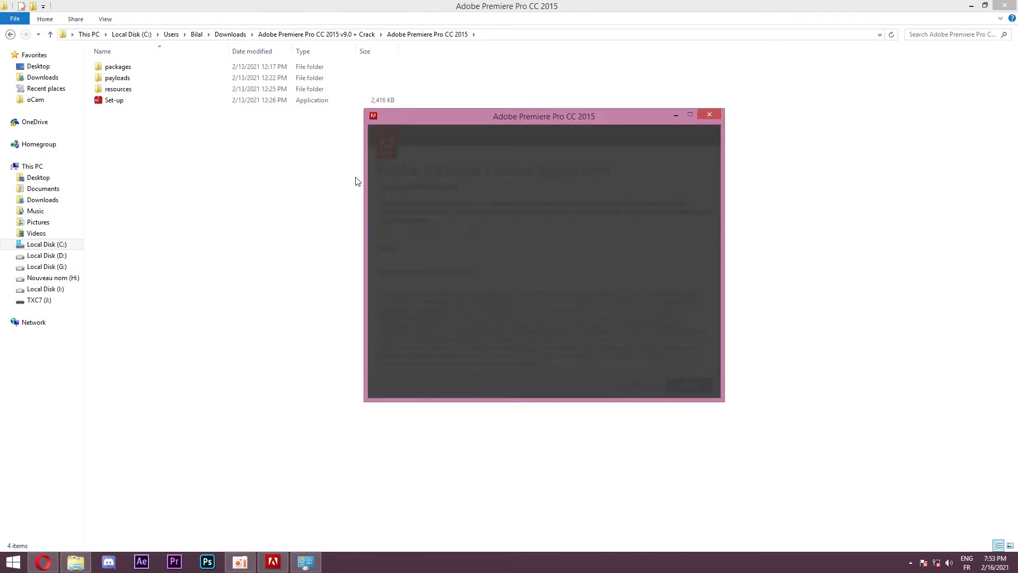
pyautogui.rightClick(304, 170)
pyautogui.click(342, 210)
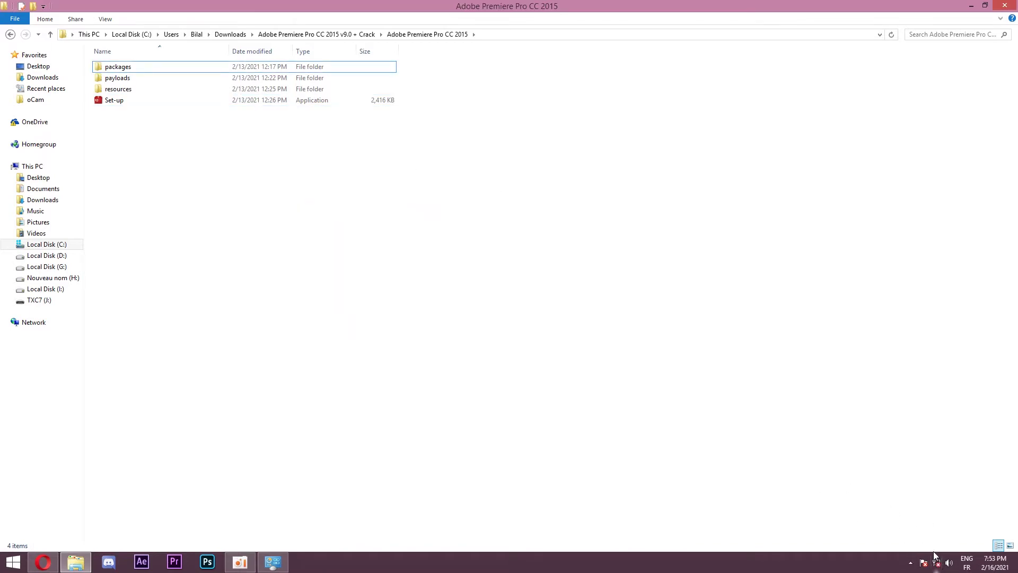
pyautogui.moveTo(172, 130); pyautogui.dragTo(170, 97)
pyautogui.click(368, 228)
pyautogui.click(970, 5)
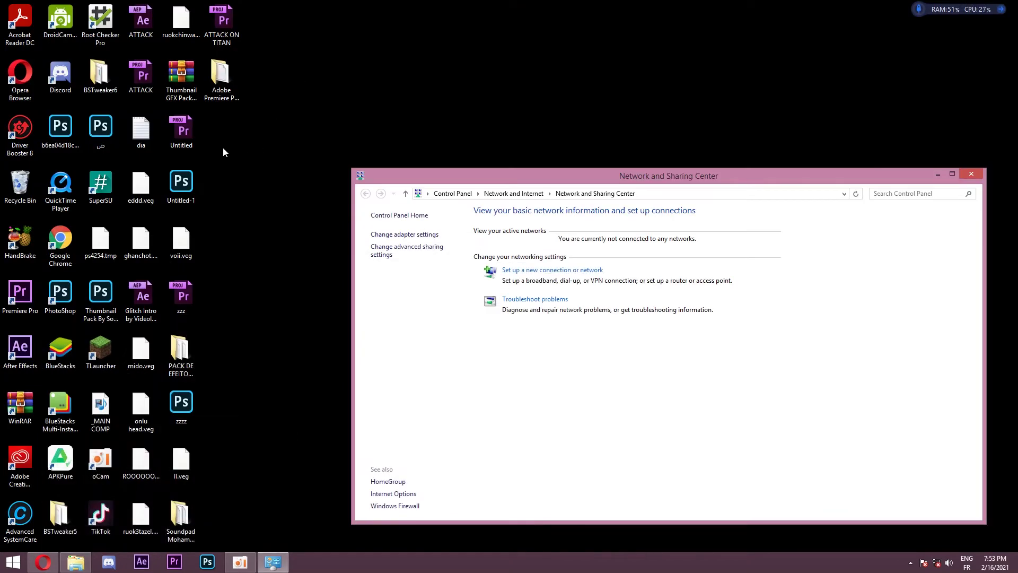
pyautogui.rightClick(331, 131)
pyautogui.click(331, 131)
# Browse in File Explorer to the Adobe Premiere Pro CC 2015 folder under Program Files\Adobe on drive C: and look through its contents.
pyautogui.click(75, 562)
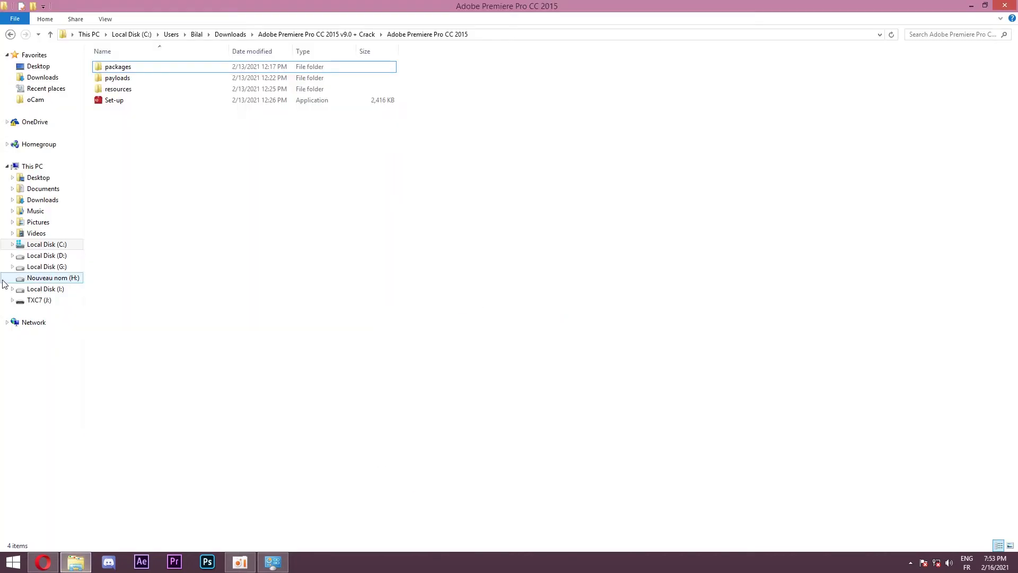
pyautogui.click(47, 245)
pyautogui.click(149, 179)
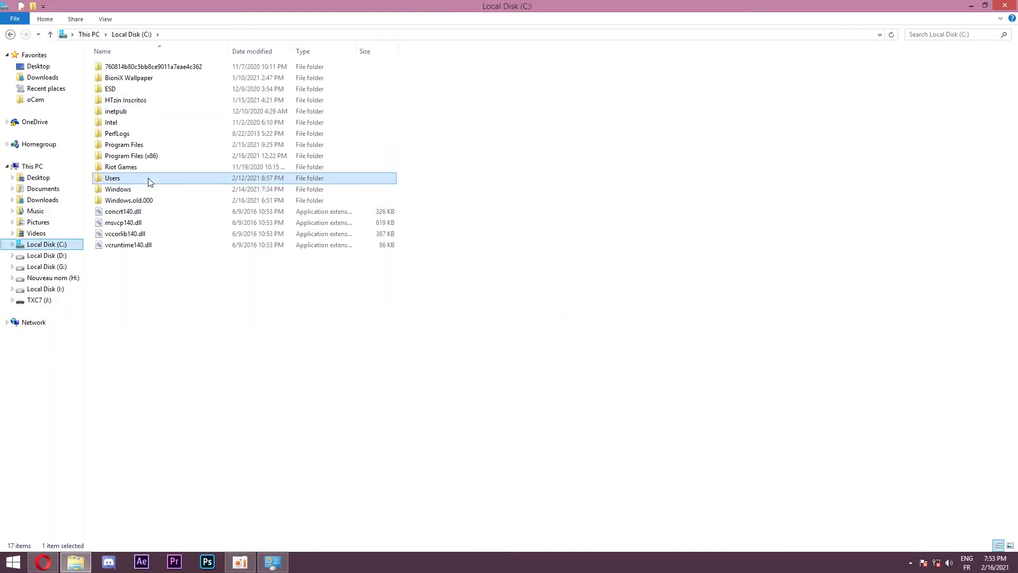
pyautogui.doubleClick(149, 179)
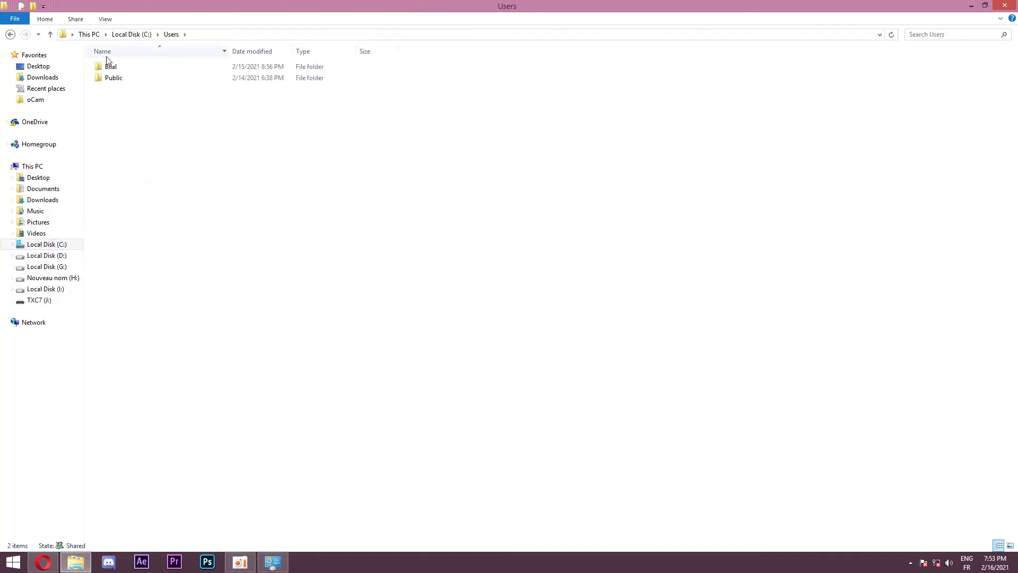
pyautogui.click(47, 245)
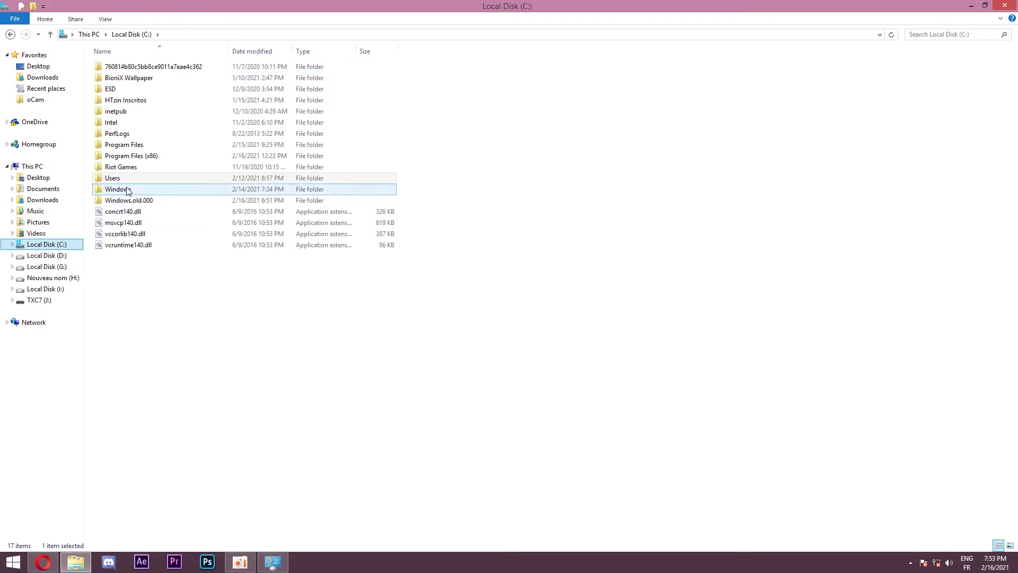
pyautogui.doubleClick(135, 144)
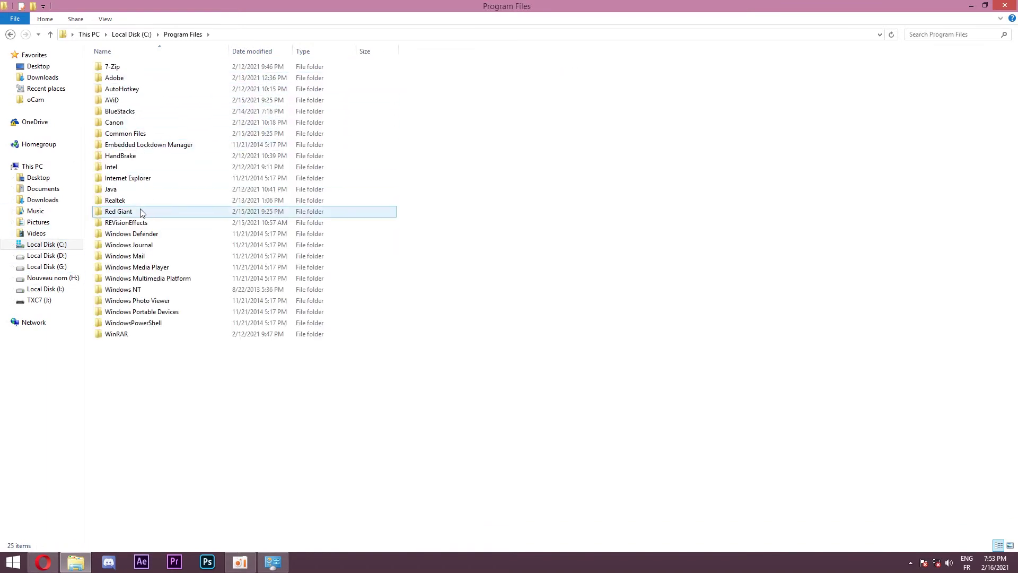
pyautogui.doubleClick(115, 78)
pyautogui.click(146, 90)
pyautogui.doubleClick(147, 91)
pyautogui.click(218, 291)
pyautogui.scroll(-5, 218, 291)
pyautogui.scroll(5, 213, 271)
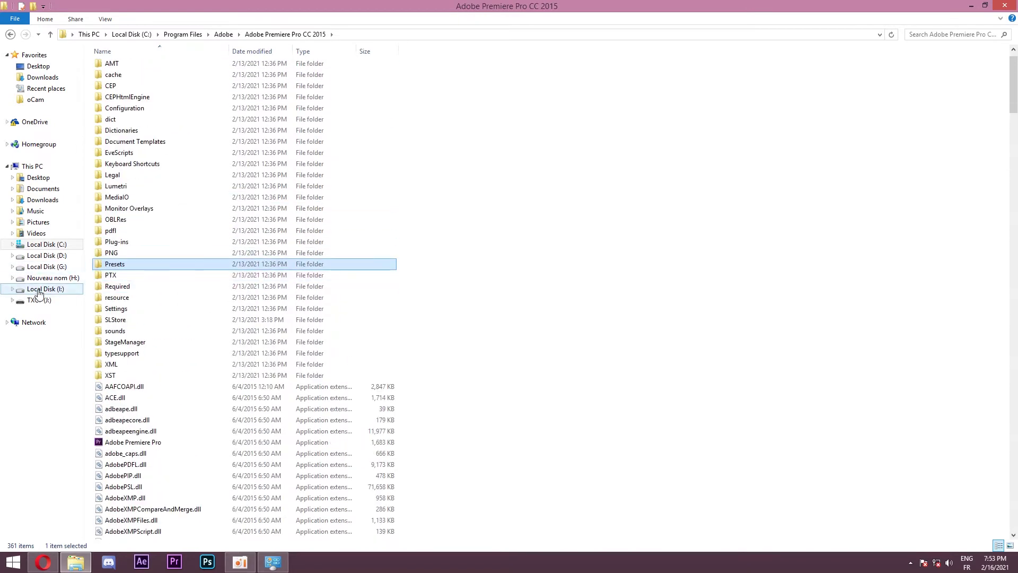
# Open the "Adobe Premiere Pro CC 2015 v9.0 + Crack" folder in the user's Downloads through drive C:.
pyautogui.click(50, 245)
pyautogui.doubleClick(115, 189)
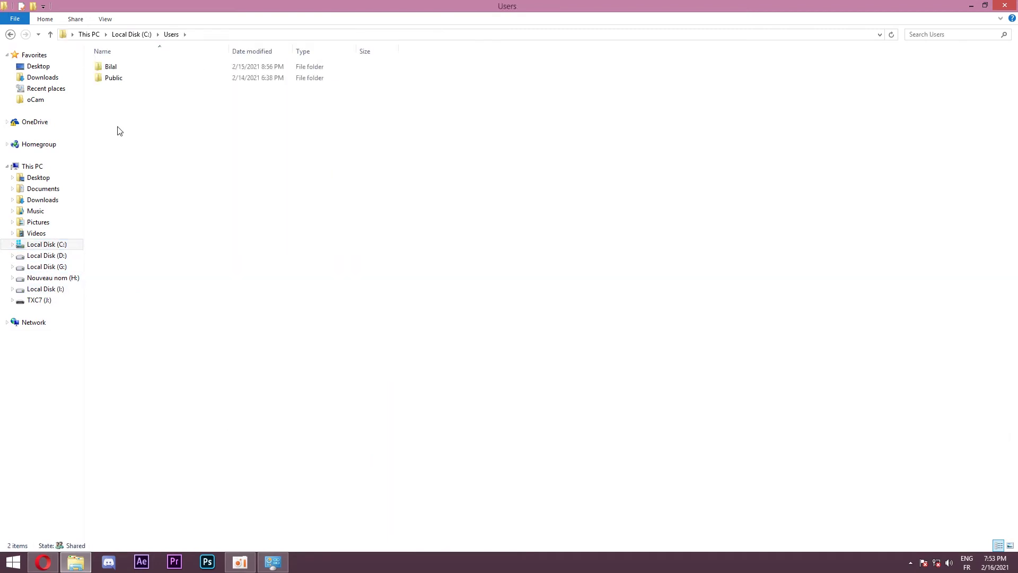
pyautogui.doubleClick(142, 75)
pyautogui.click(133, 91)
pyautogui.doubleClick(133, 91)
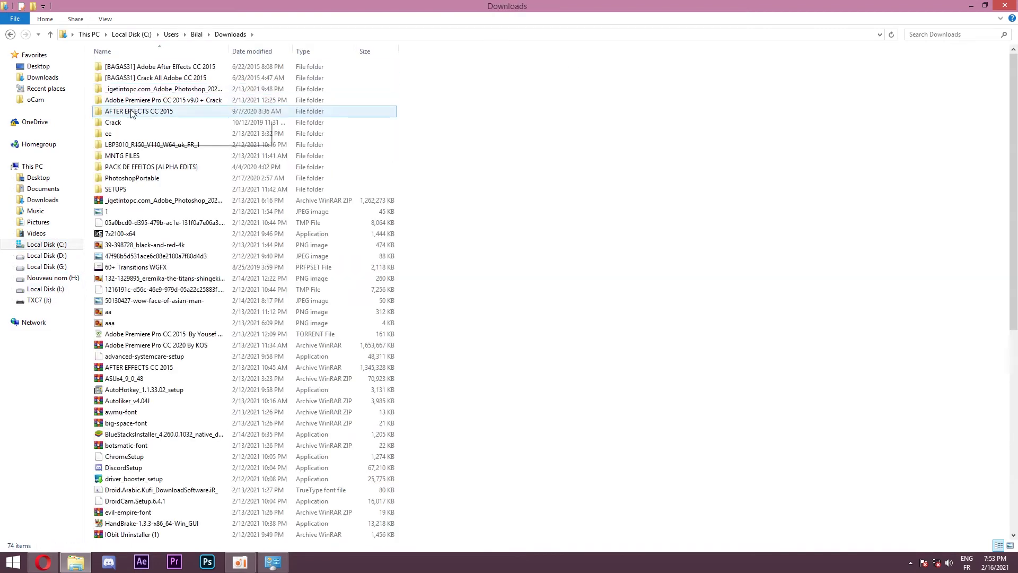
pyautogui.click(137, 101)
pyautogui.doubleClick(136, 100)
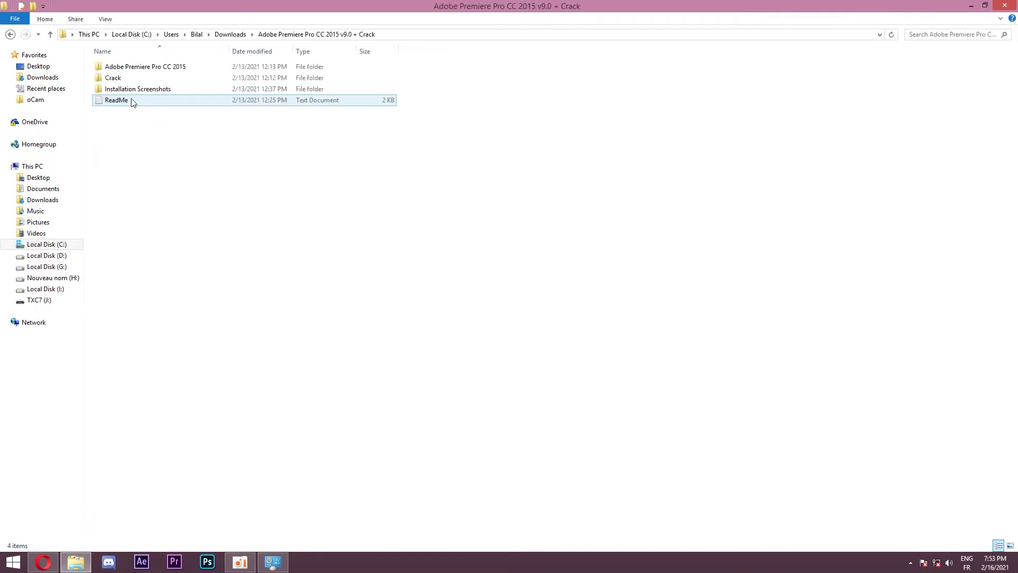
# Copy amtlib.dll from the Crack subfolder.
pyautogui.doubleClick(135, 68)
pyautogui.click(11, 33)
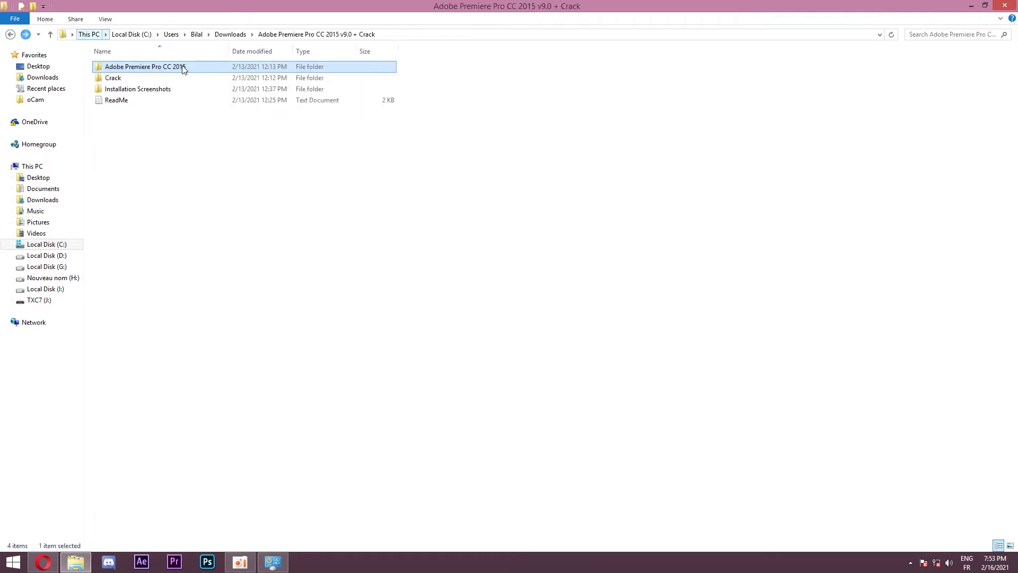
pyautogui.doubleClick(148, 79)
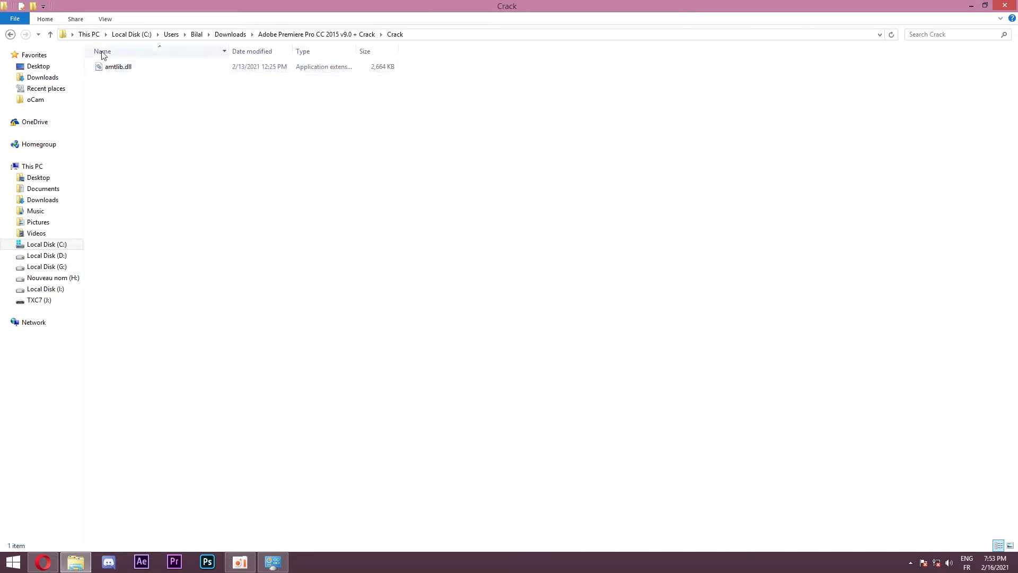
pyautogui.click(123, 70)
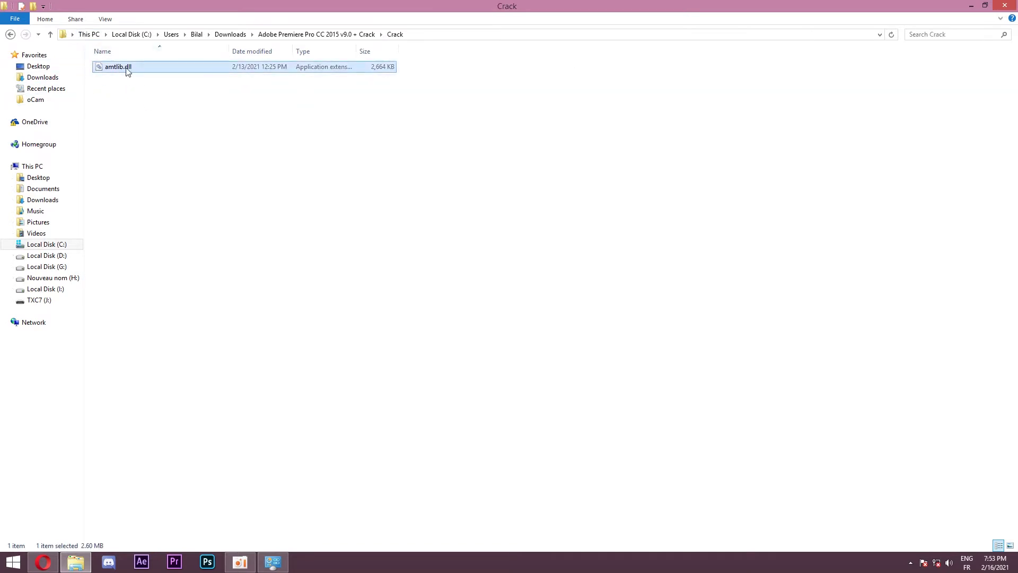
pyautogui.rightClick(127, 71)
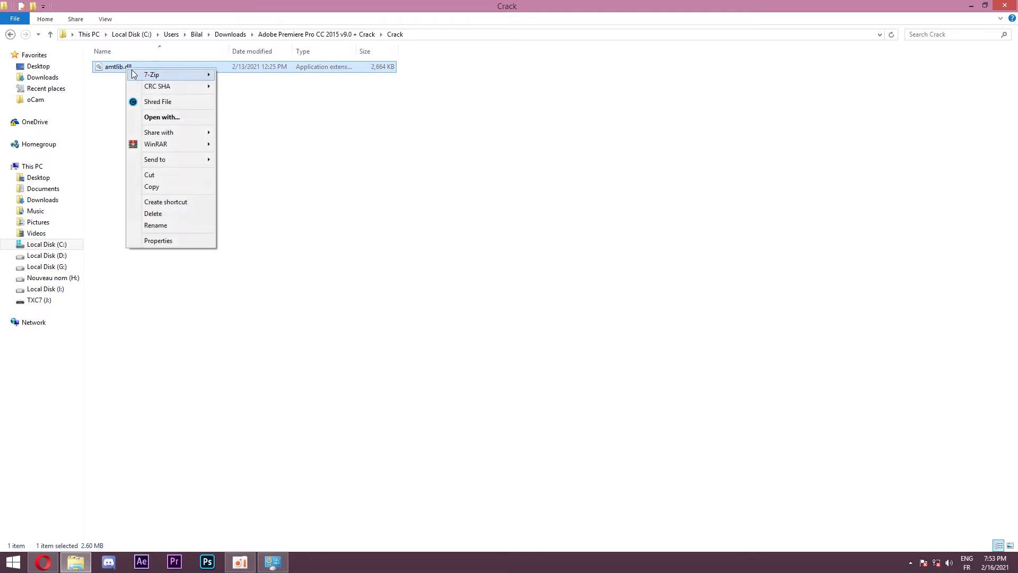
pyautogui.click(175, 186)
pyautogui.click(94, 214)
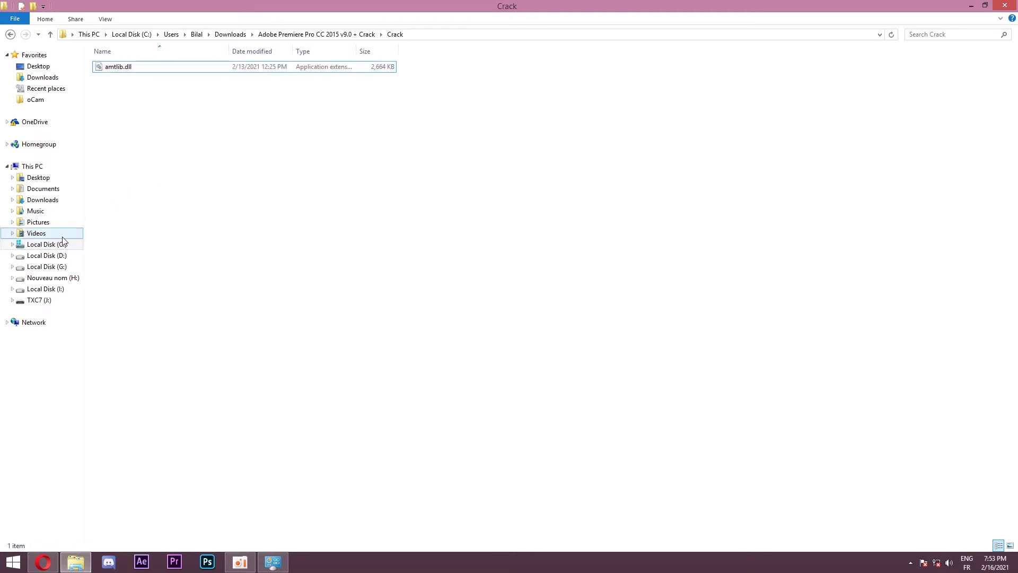
# Open the Adobe Premiere Pro CC 2015 program folder under Program Files\Adobe on drive C:.
pyautogui.click(46, 244)
pyautogui.click(141, 169)
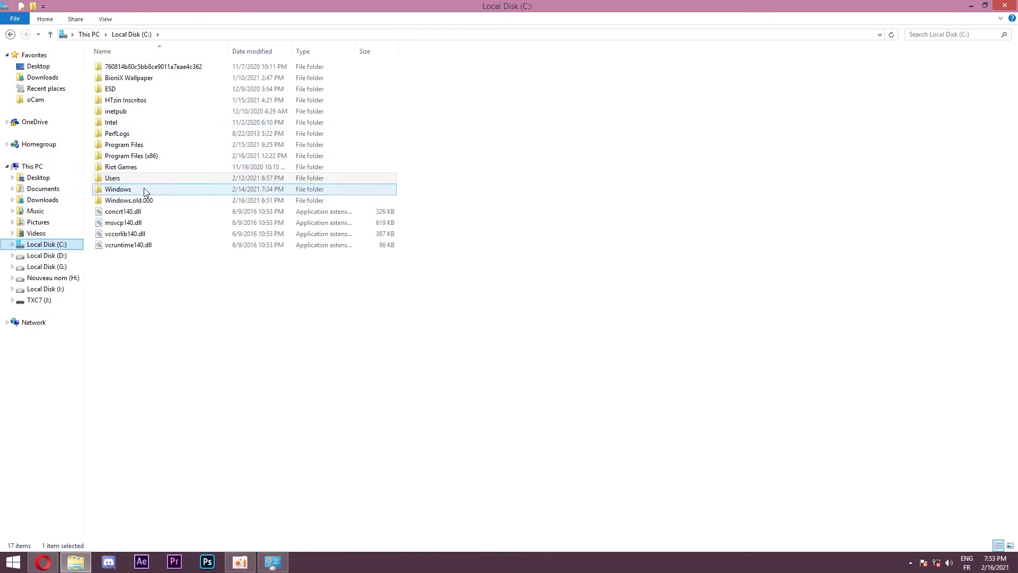
pyautogui.doubleClick(144, 146)
pyautogui.doubleClick(148, 80)
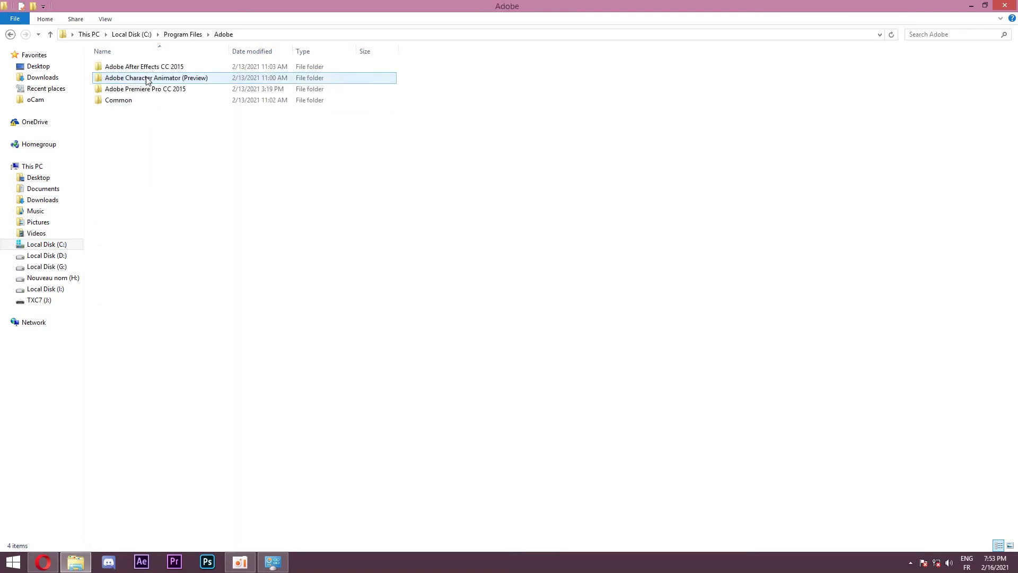
pyautogui.doubleClick(151, 90)
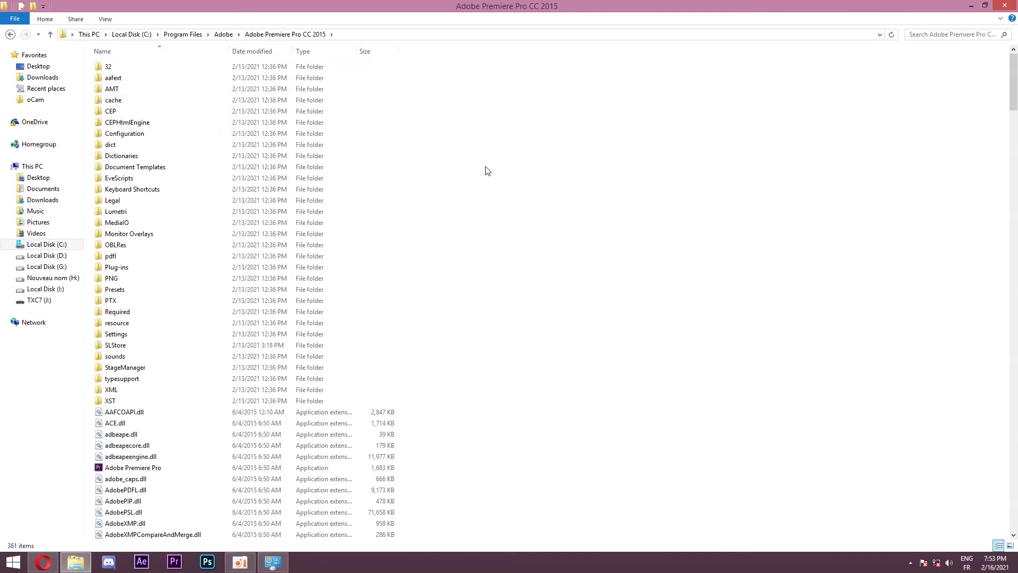
# Try to paste amtlib.dll over the existing file in the program folder, and cancel at the administrator permission request.
pyautogui.scroll(-3, 530, 250)
pyautogui.scroll(3, 531, 249)
pyautogui.moveTo(531, 115); pyautogui.dragTo(767, 348)
pyautogui.rightClick(610, 181)
pyautogui.click(635, 254)
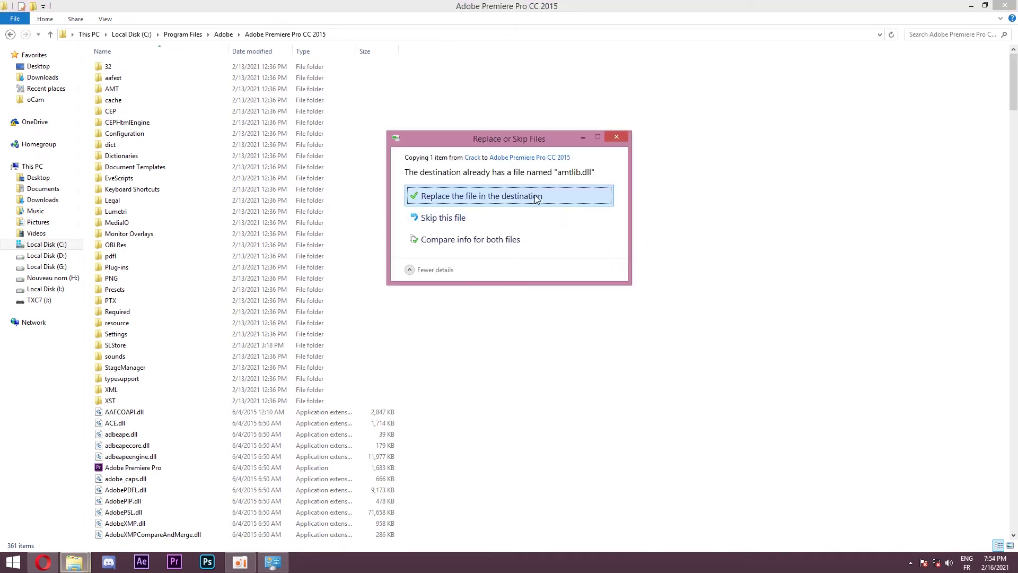
pyautogui.click(473, 197)
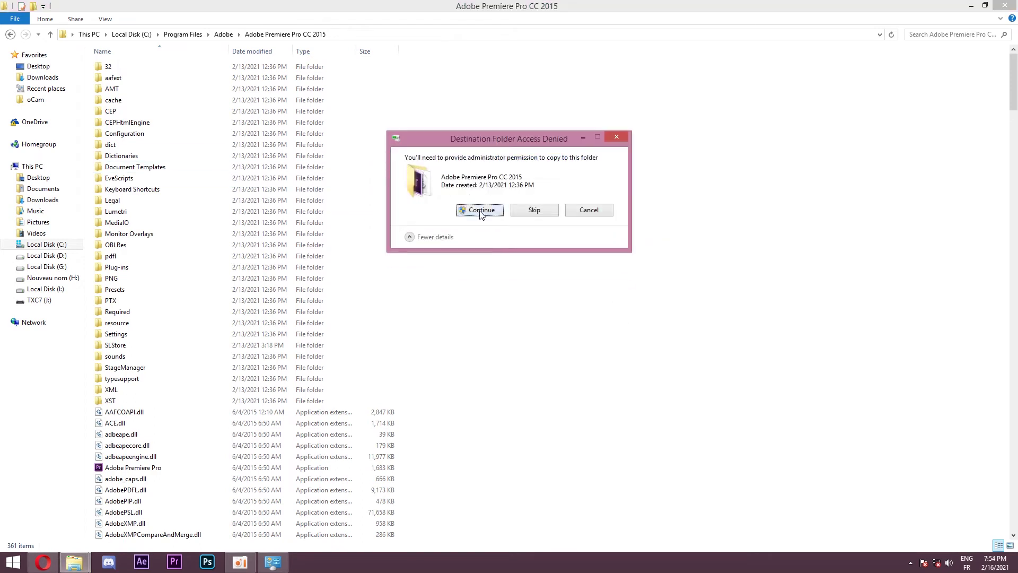
pyautogui.click(588, 211)
pyautogui.rightClick(521, 147)
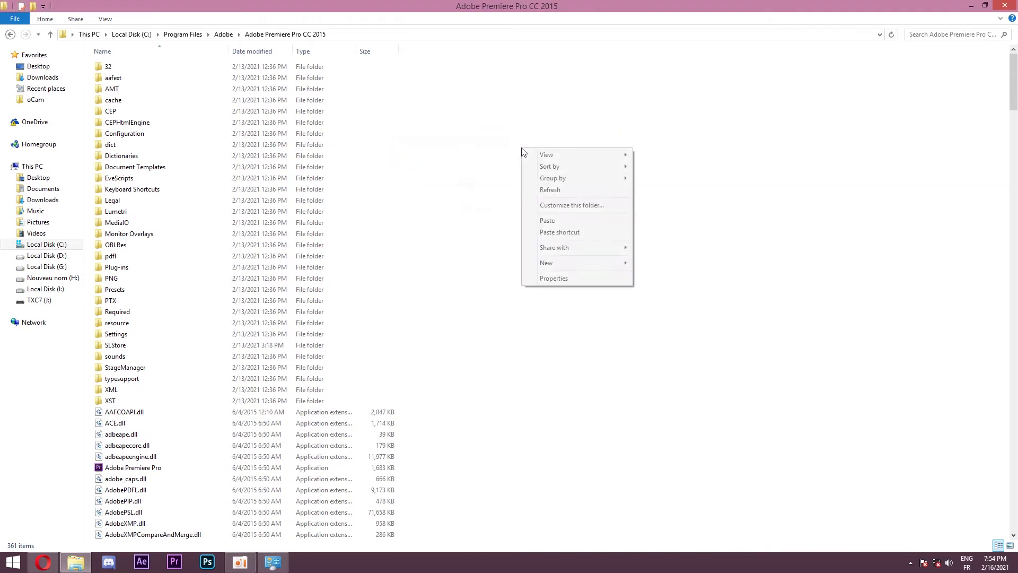
pyautogui.click(546, 190)
pyautogui.rightClick(536, 162)
pyautogui.click(556, 202)
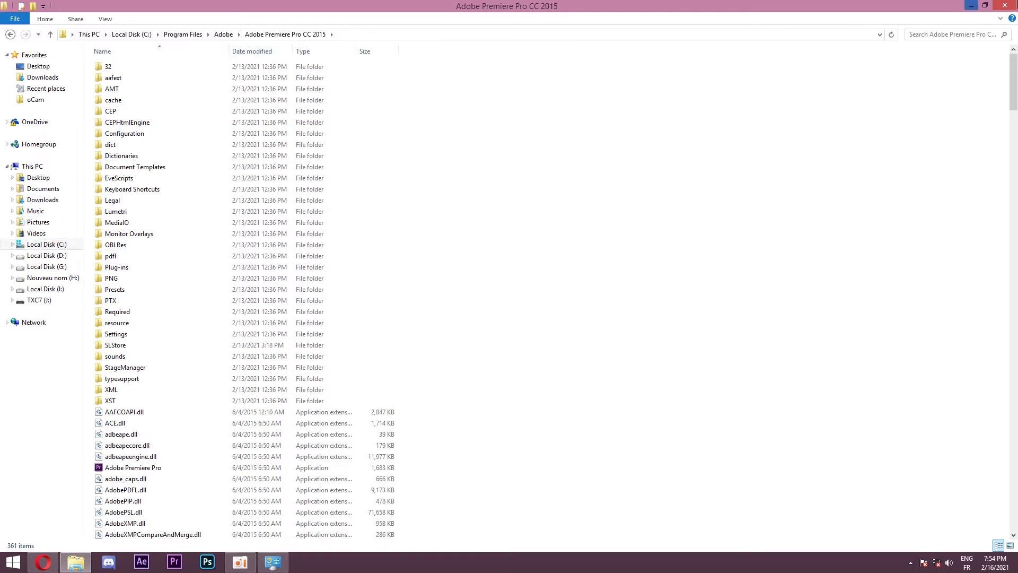
pyautogui.click(972, 5)
pyautogui.rightClick(374, 95)
pyautogui.click(398, 126)
pyautogui.click(20, 291)
pyautogui.moveTo(300, 146); pyautogui.dragTo(389, 236)
pyautogui.moveTo(332, 190); pyautogui.dragTo(27, 321)
pyautogui.click(338, 176)
pyautogui.rightClick(300, 101)
pyautogui.click(321, 128)
# Open the network adapter settings from the Network and Sharing Center and re-enable the Ethernet connection.
pyautogui.click(924, 563)
pyautogui.click(935, 563)
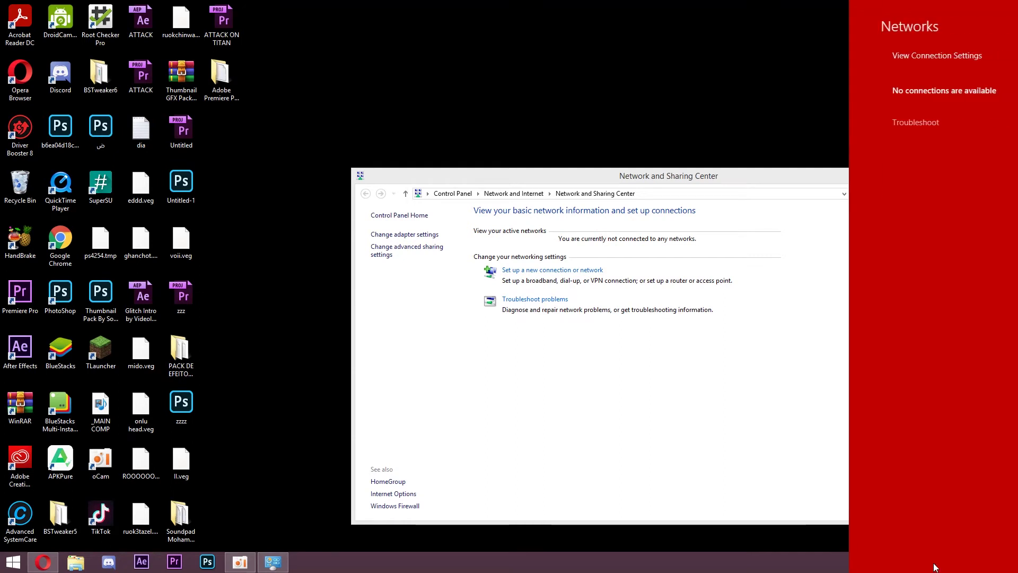
pyautogui.click(684, 418)
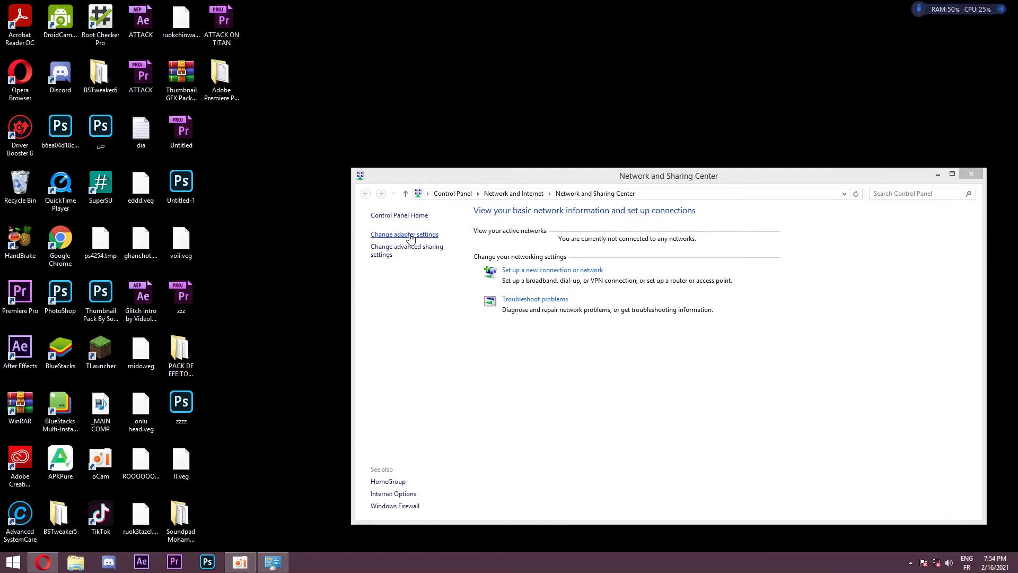
pyautogui.click(405, 234)
pyautogui.doubleClick(398, 238)
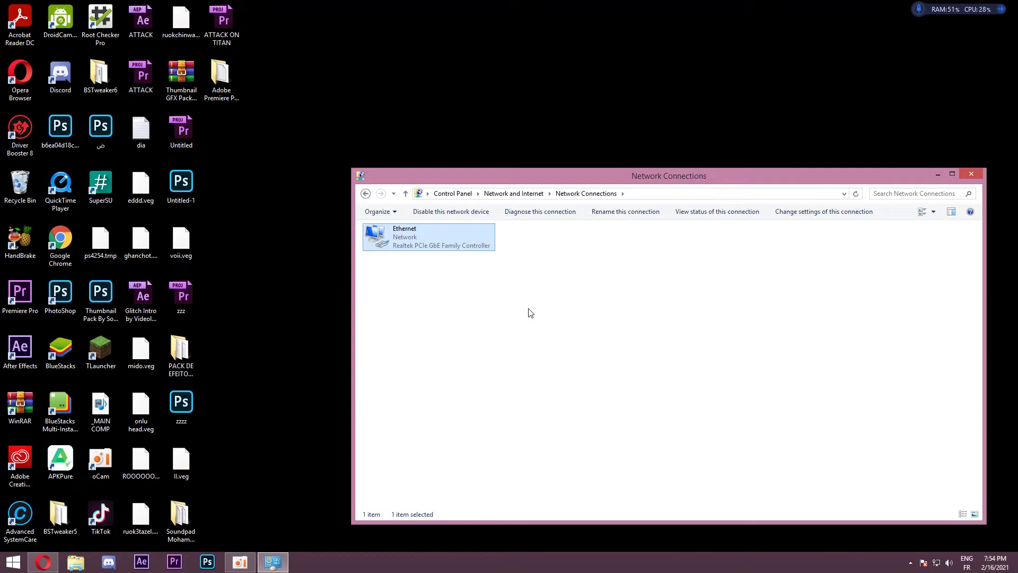
# Close the Network Connections window and return to the desktop.
pyautogui.click(971, 174)
pyautogui.rightClick(413, 69)
pyautogui.click(443, 100)
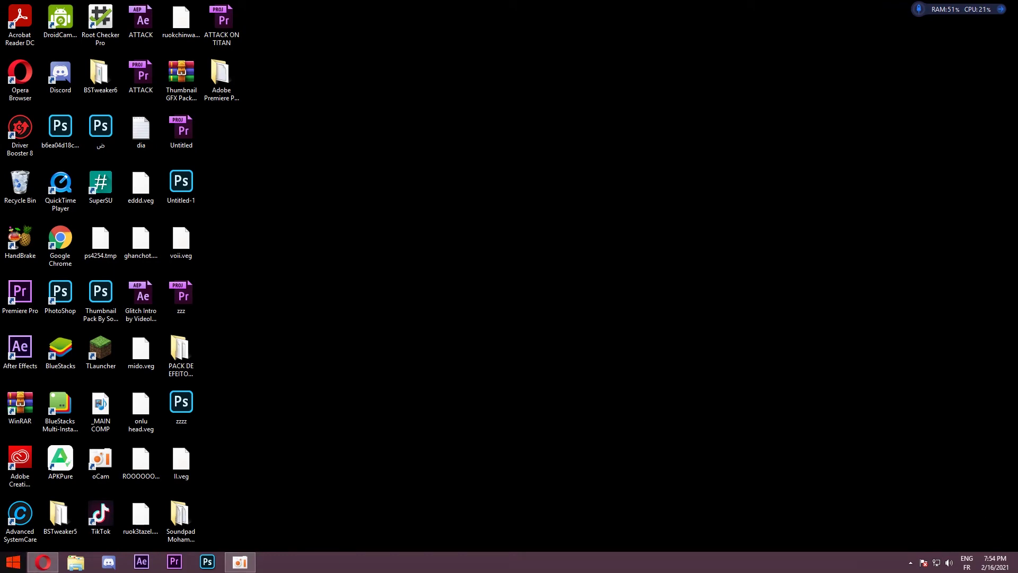
pyautogui.click(9, 563)
pyautogui.click(10, 563)
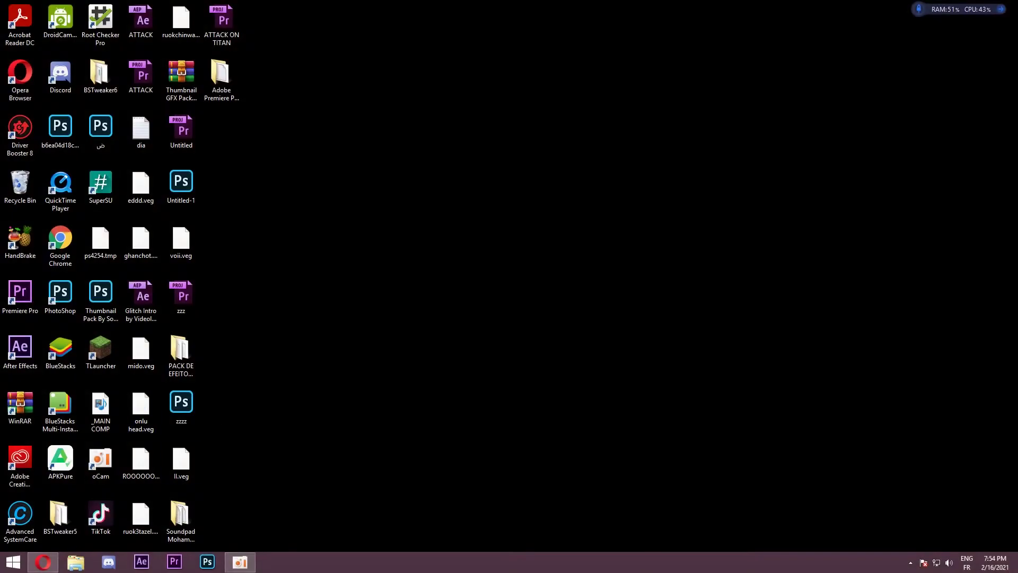
# Search Windows for "fire" and open Windows Firewall from the results.
pyautogui.moveTo(1013, 569)
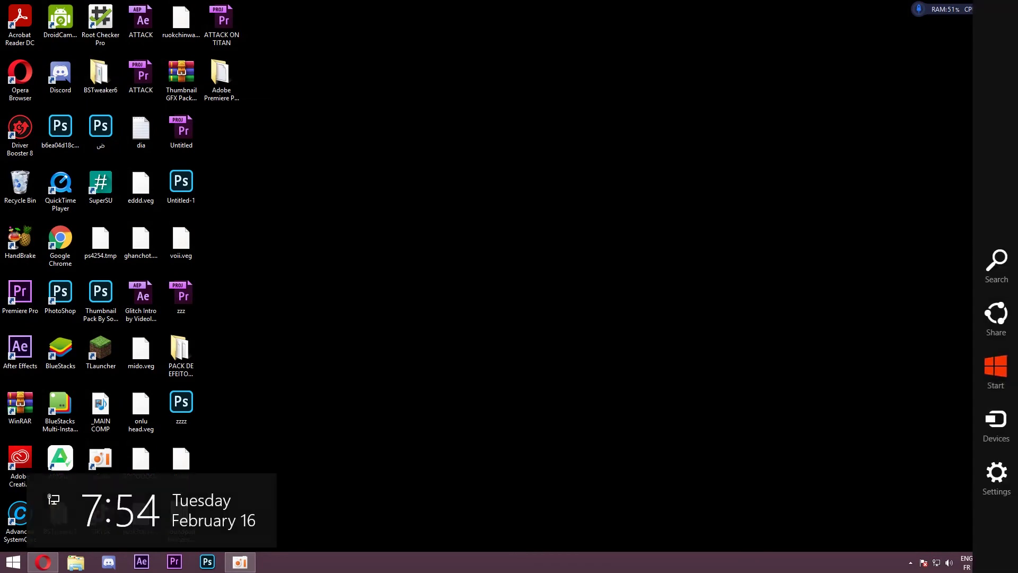
pyautogui.click(1002, 267)
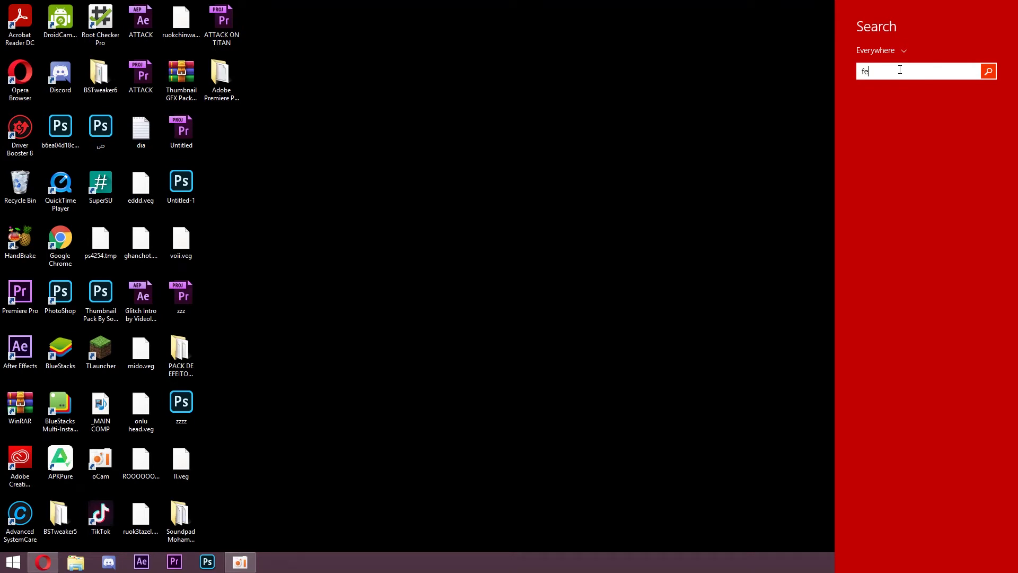
pyautogui.write('u')
pyautogui.press('BackSpace')
pyautogui.press('BackSpace')
pyautogui.press('BackSpace')
pyautogui.write('fire')
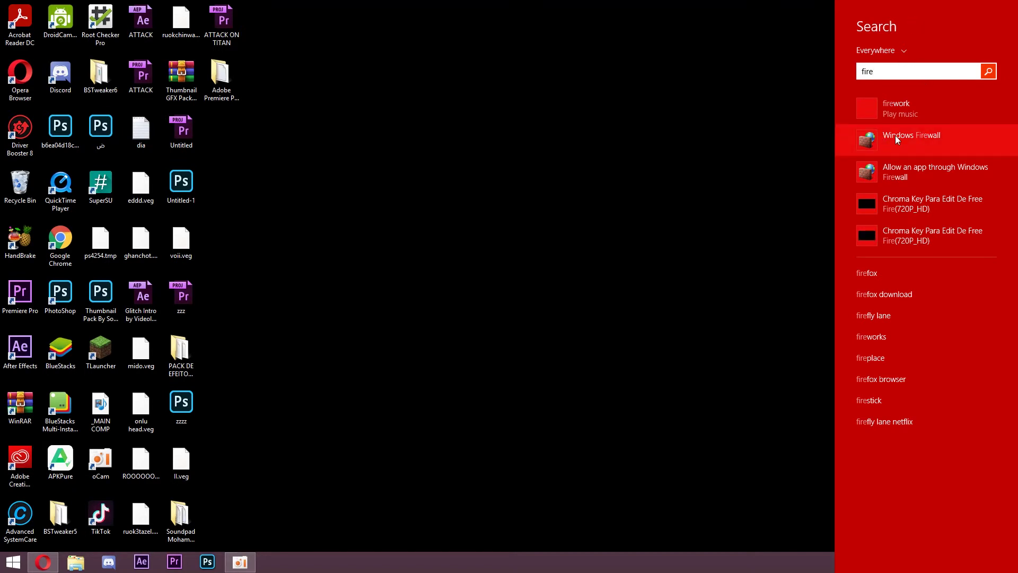
pyautogui.click(915, 144)
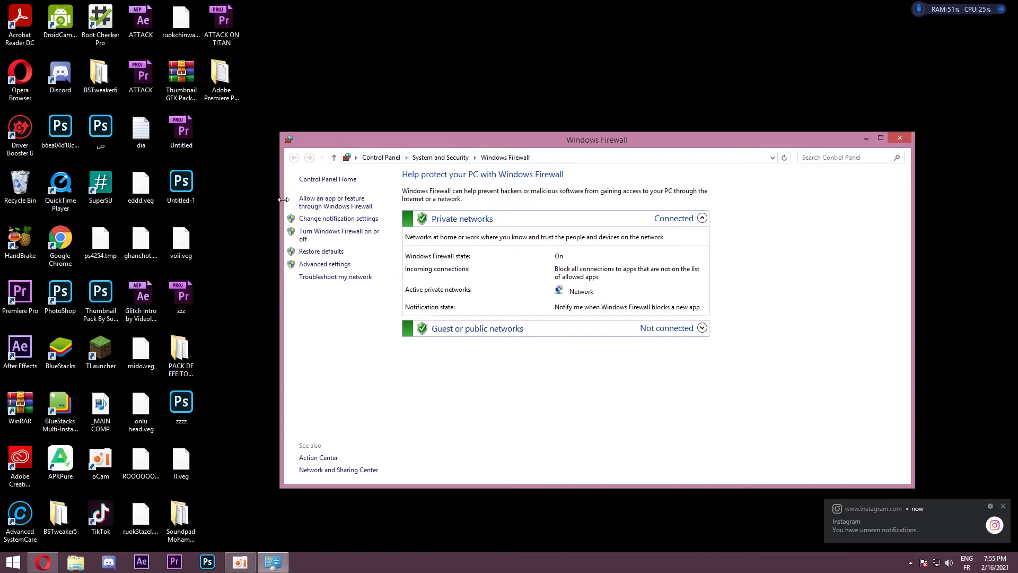
# Open the advanced firewall settings and start a new inbound rule of the Program type.
pyautogui.click(338, 265)
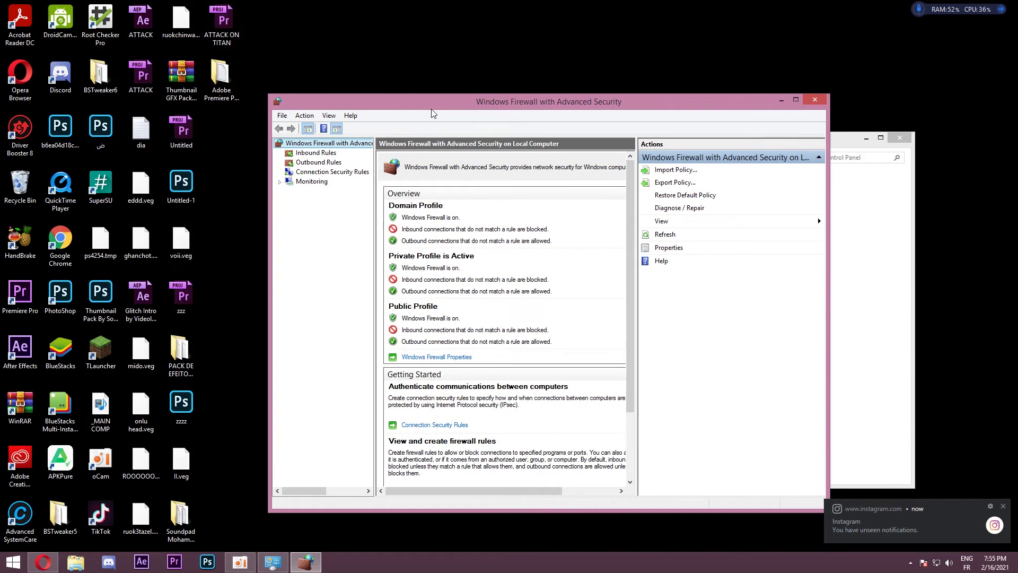
pyautogui.click(315, 153)
pyautogui.click(670, 170)
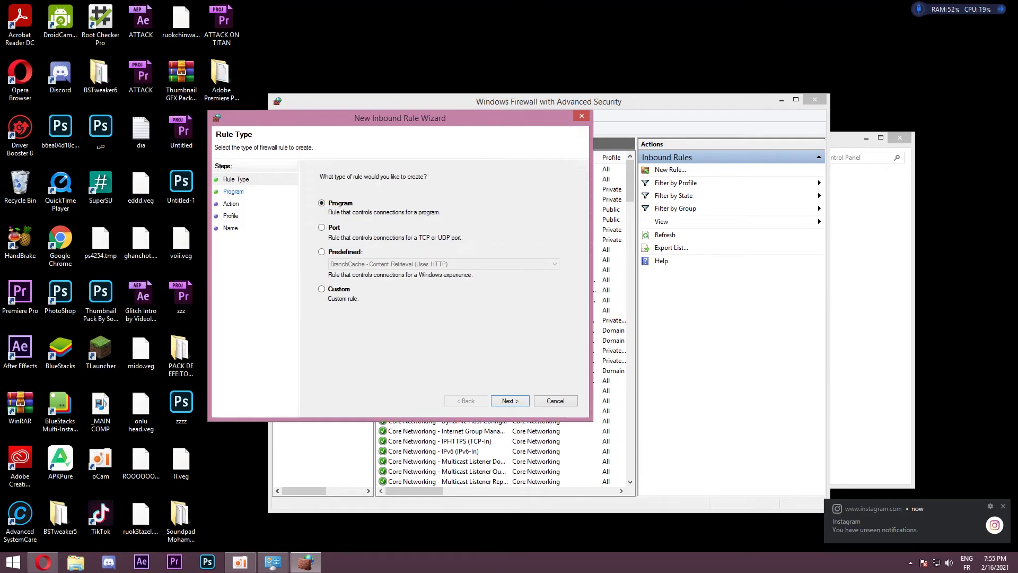
pyautogui.click(724, 431)
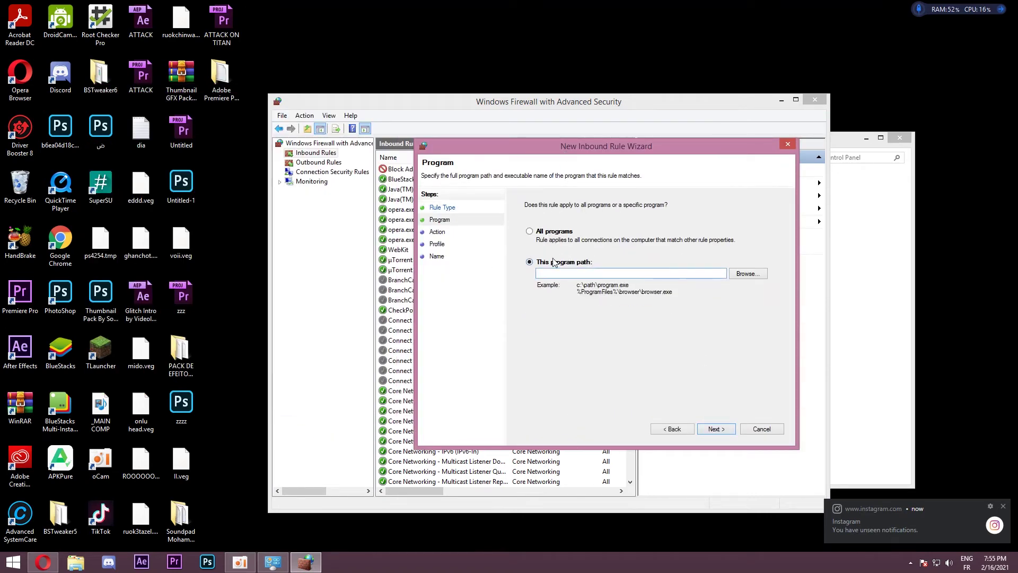
# Set the inbound rule's program path to the Adobe Premiere Pro application in Program Files\Adobe\Adobe Premiere Pro CC 2015.
pyautogui.click(747, 273)
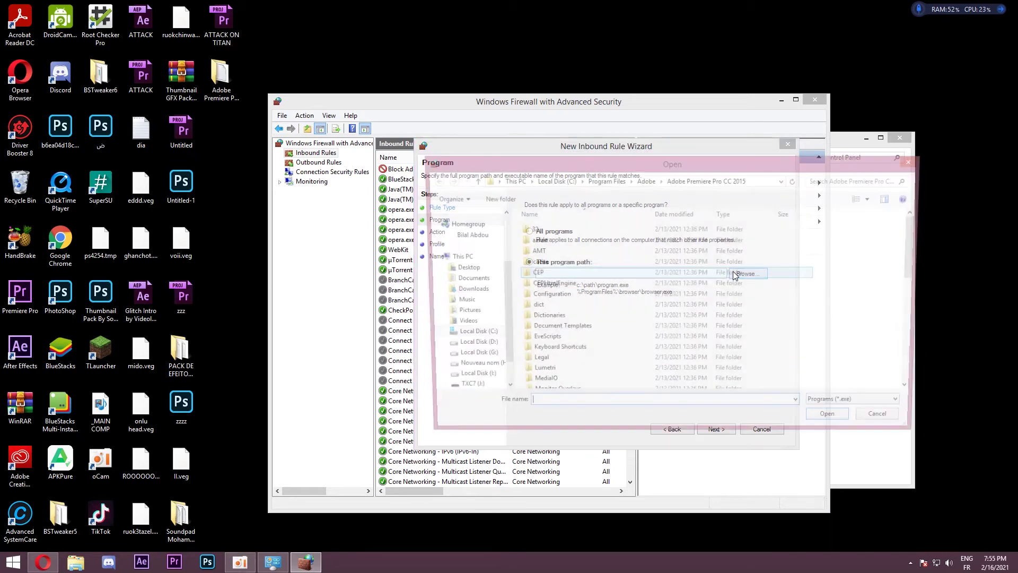
pyautogui.click(477, 379)
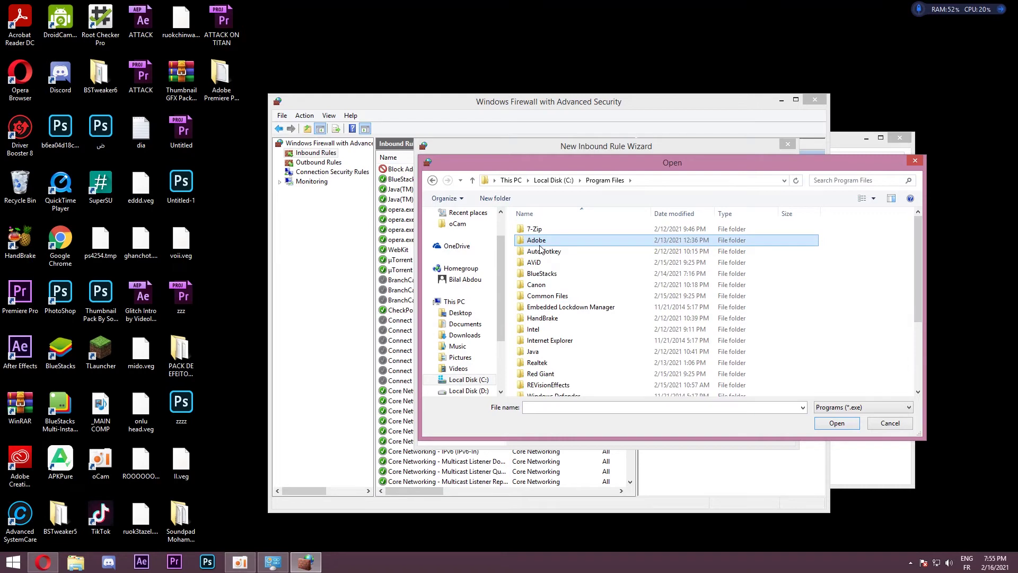
pyautogui.doubleClick(536, 240)
pyautogui.doubleClick(556, 251)
pyautogui.scroll(-9, 806, 285)
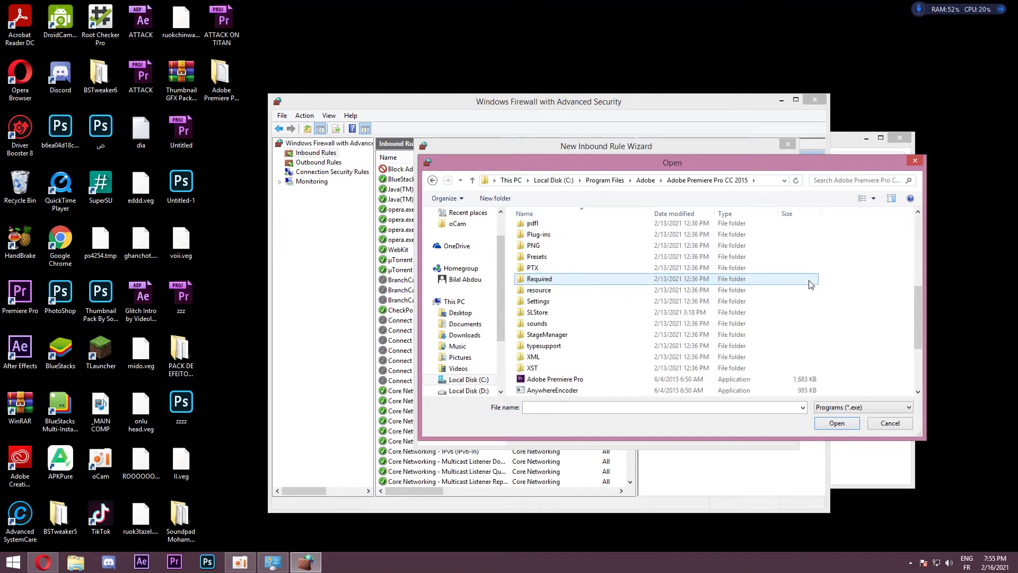
pyautogui.doubleClick(587, 282)
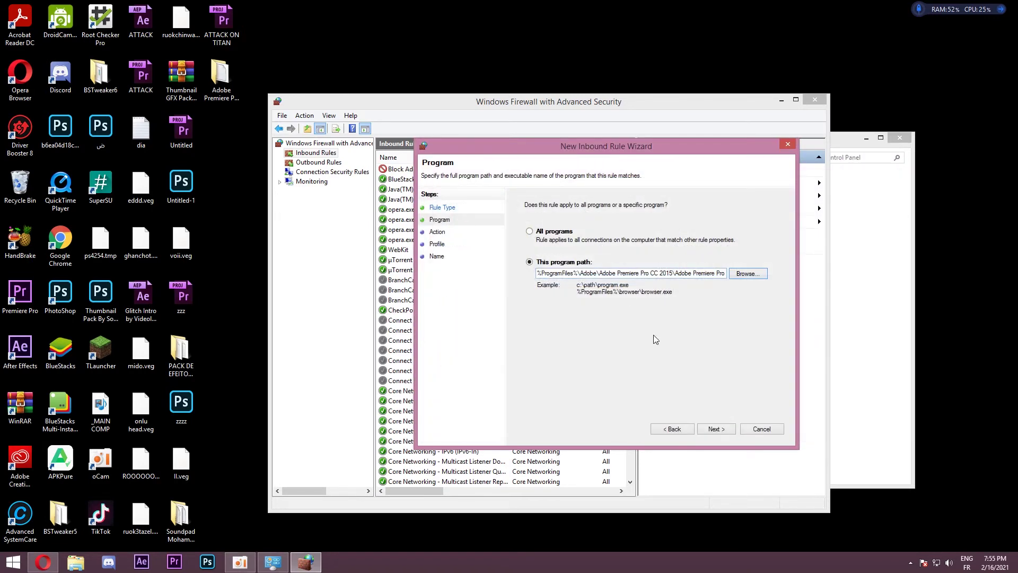
# Set the inbound rule to block the connection and apply it to the Domain, Private and Public profiles.
pyautogui.click(715, 428)
pyautogui.click(564, 309)
pyautogui.click(715, 429)
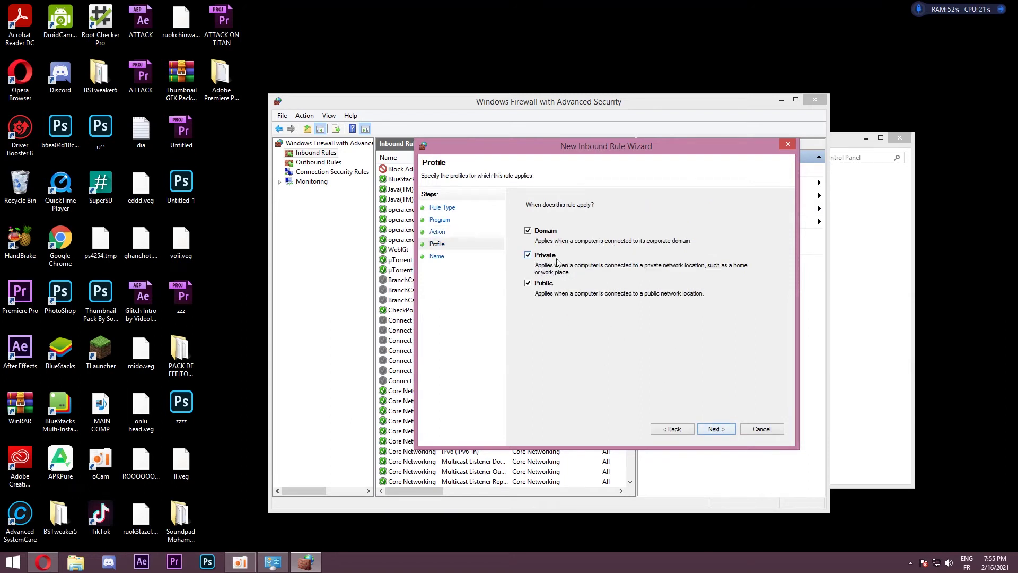
pyautogui.click(715, 428)
# Name the inbound rule PR BLOCK with the description "zdazdz", and cancel the rule wizard.
pyautogui.write('dzdqa')
pyautogui.click(593, 303)
pyautogui.write('zdazdz')
pyautogui.hotkey('shift', 'Tab')
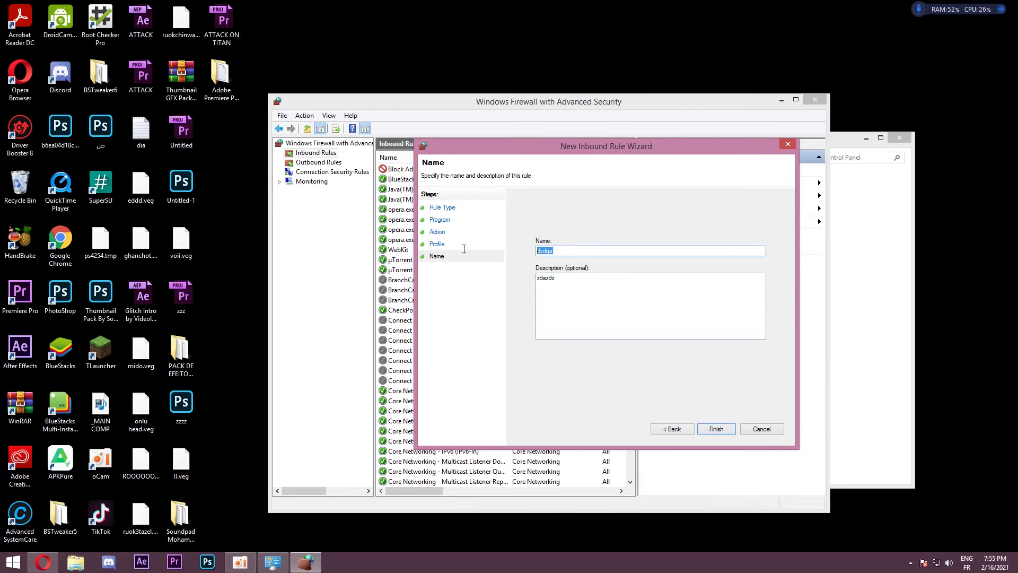
pyautogui.write('PR BLOCK')
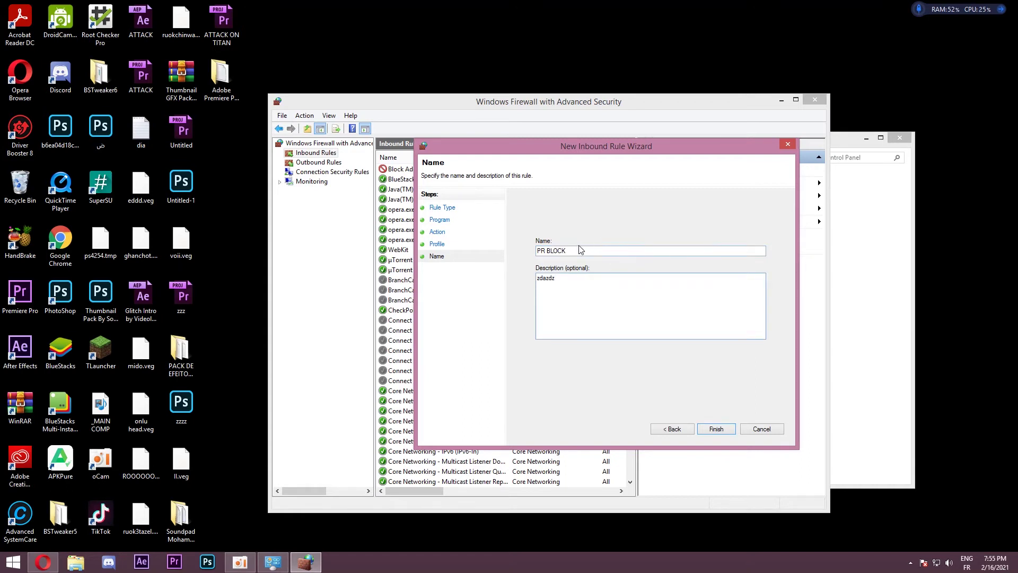
pyautogui.hotkey('shift', 'Tab')
pyautogui.rightClick(549, 248)
pyautogui.click(585, 282)
pyautogui.click(582, 251)
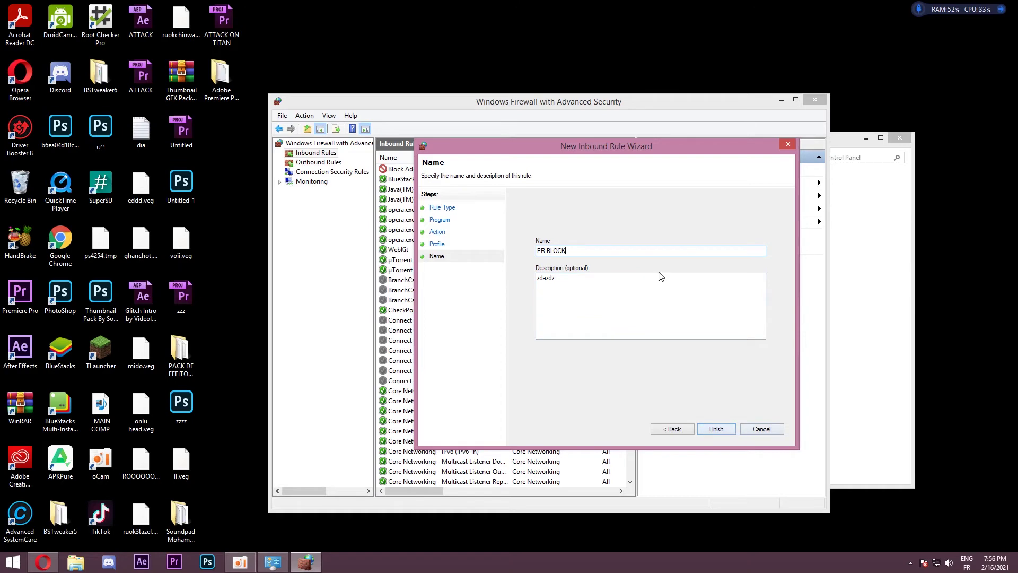
pyautogui.click(762, 428)
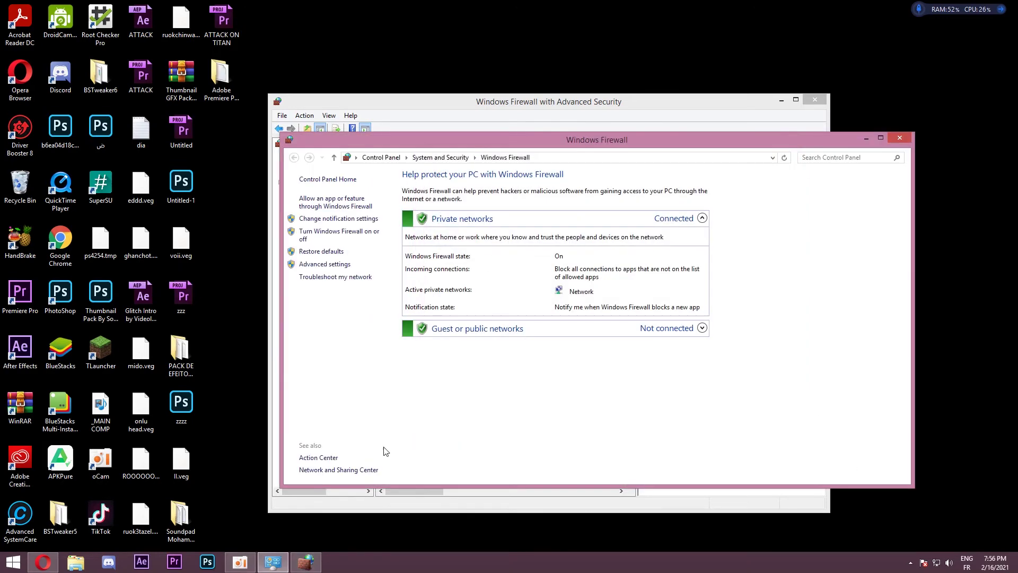
# Reopen the advanced firewall settings, show the inbound rules and move the window into full view.
pyautogui.click(324, 264)
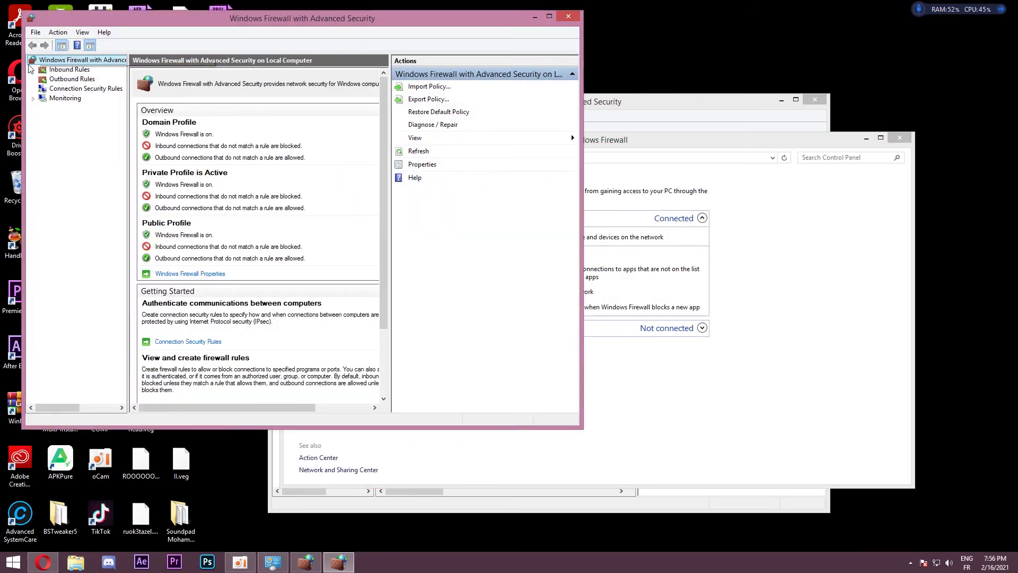
pyautogui.click(69, 70)
pyautogui.moveTo(213, 18); pyautogui.dragTo(841, 169)
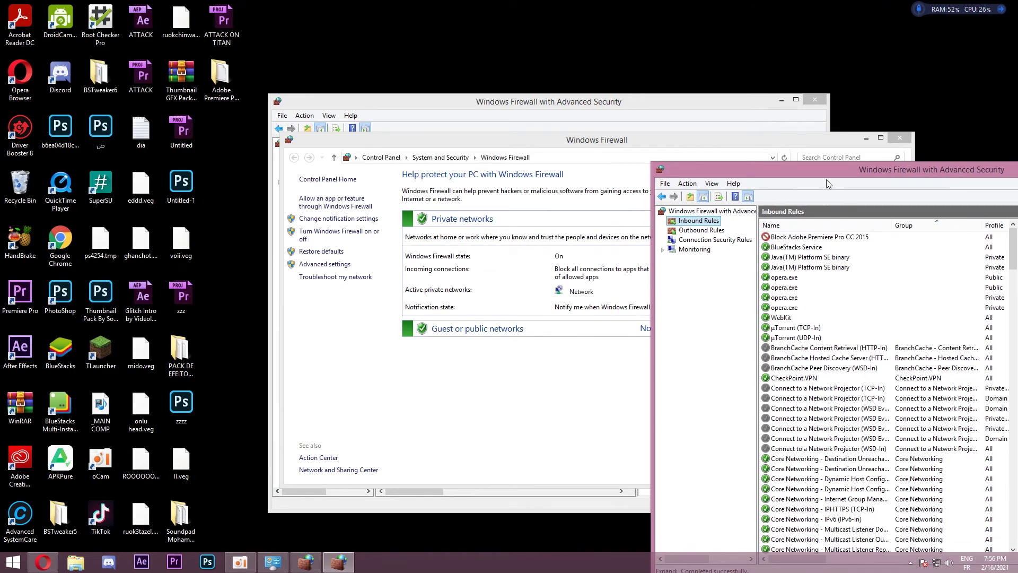
pyautogui.moveTo(693, 167); pyautogui.dragTo(472, 155)
# Examine the existing Block Adobe Premiere Pro CC 2015 entry in the inbound rules list.
pyautogui.click(608, 224)
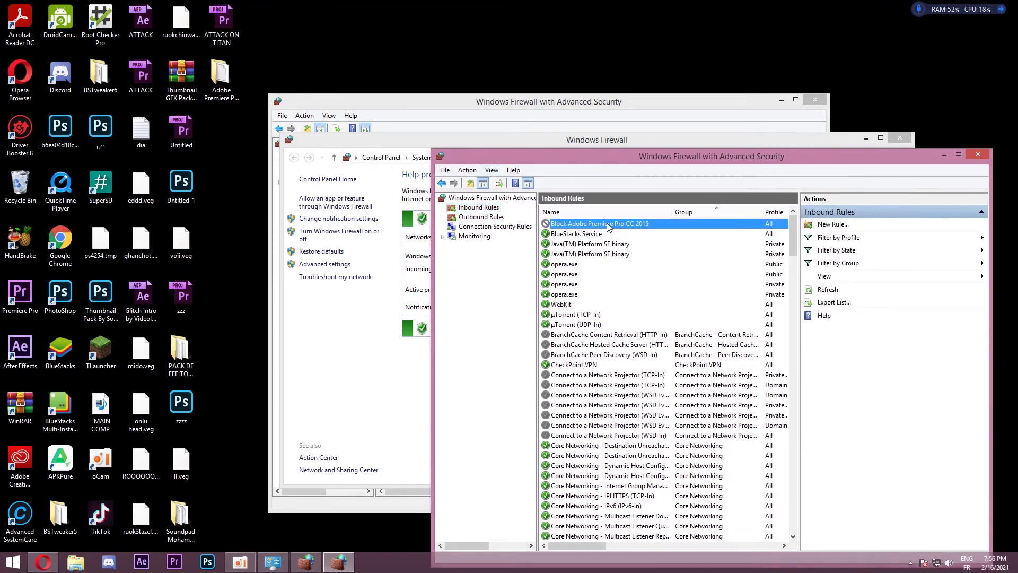
pyautogui.click(592, 234)
pyautogui.click(593, 225)
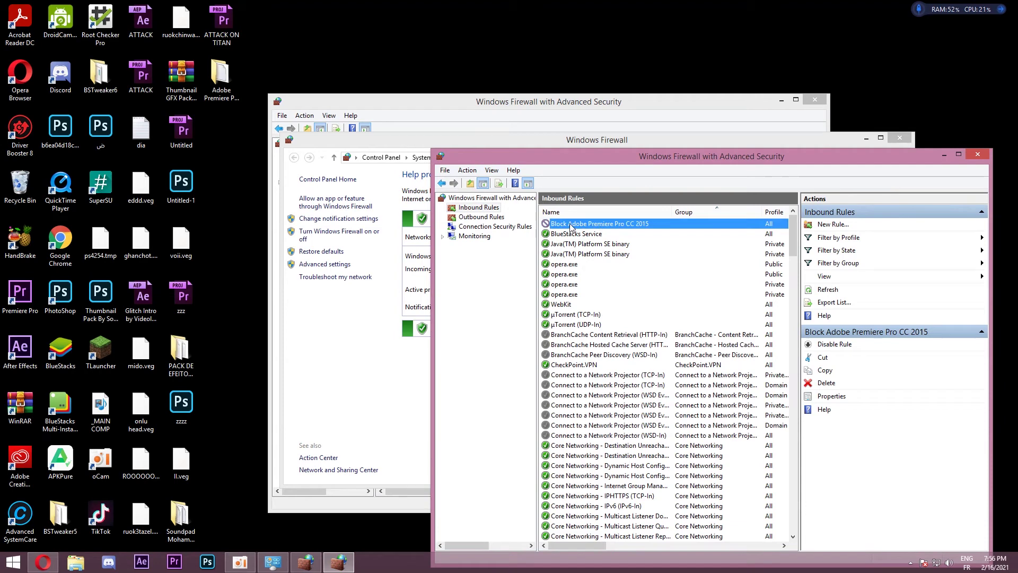
pyautogui.click(580, 234)
pyautogui.click(582, 225)
pyautogui.click(586, 234)
pyautogui.click(605, 225)
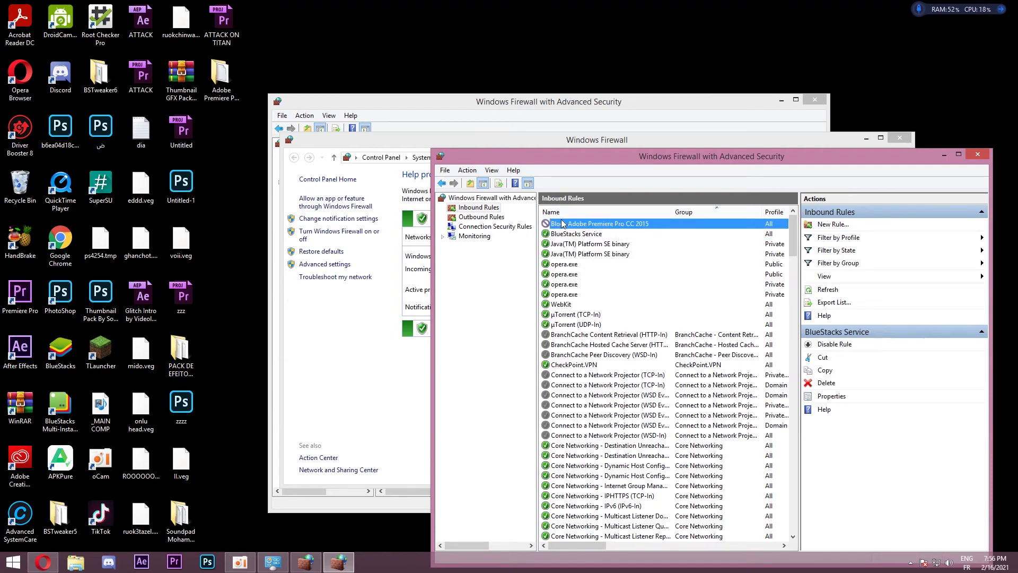
pyautogui.click(579, 234)
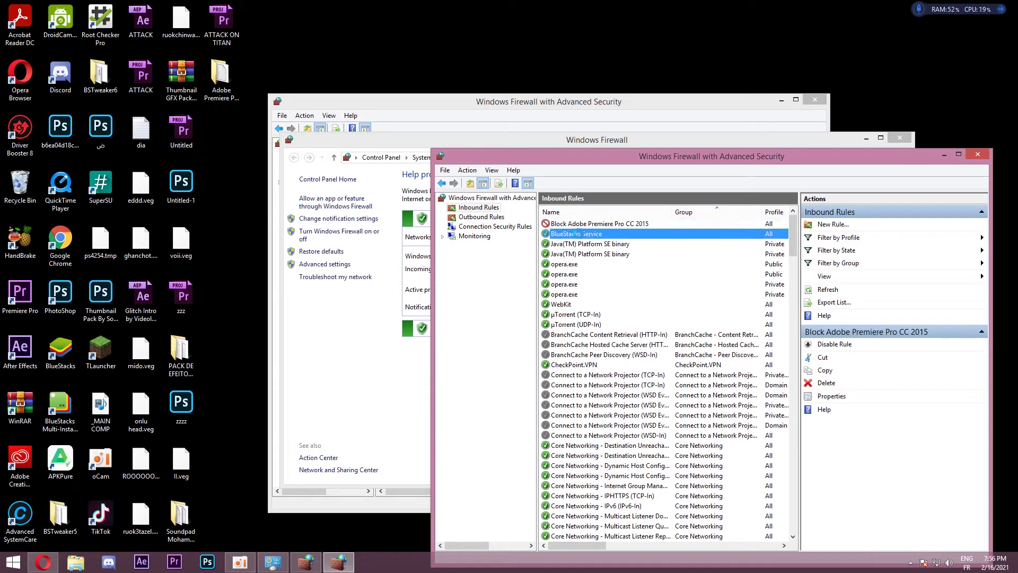
pyautogui.click(615, 224)
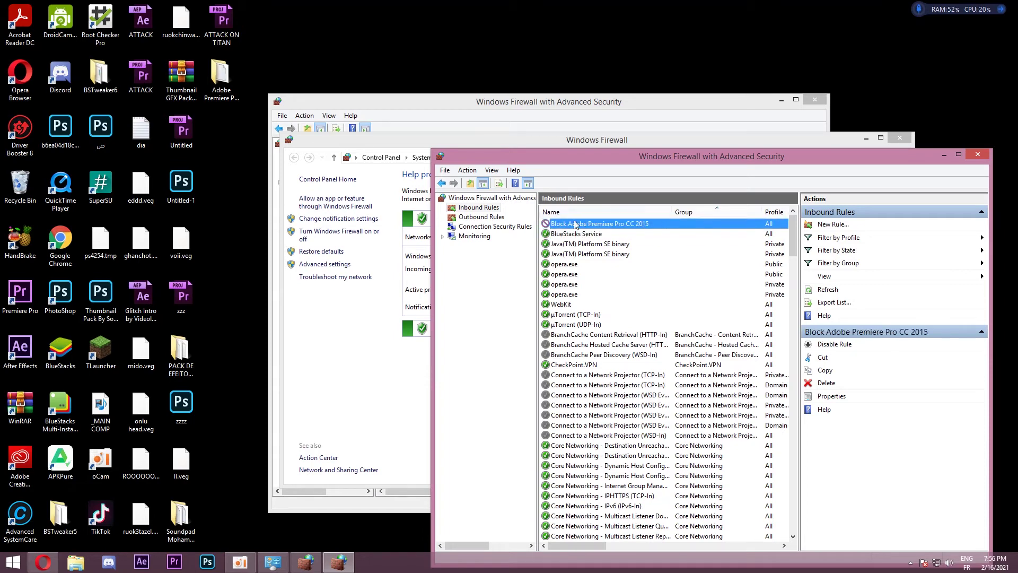
pyautogui.click(661, 234)
pyautogui.click(647, 225)
# Show the outbound rules and start a new outbound rule of the Program type.
pyautogui.click(481, 217)
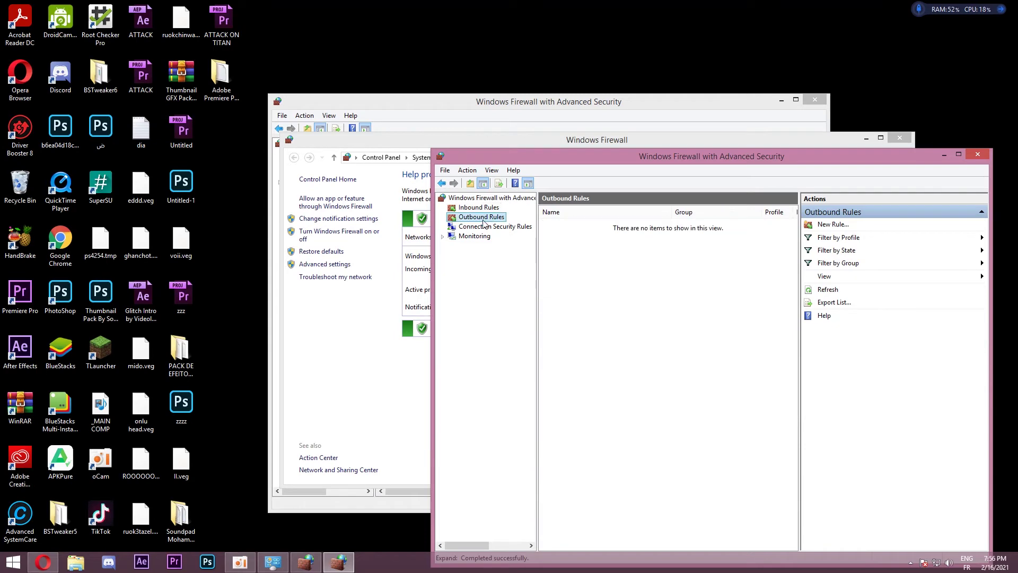
pyautogui.moveTo(543, 160); pyautogui.dragTo(409, 158)
pyautogui.click(699, 222)
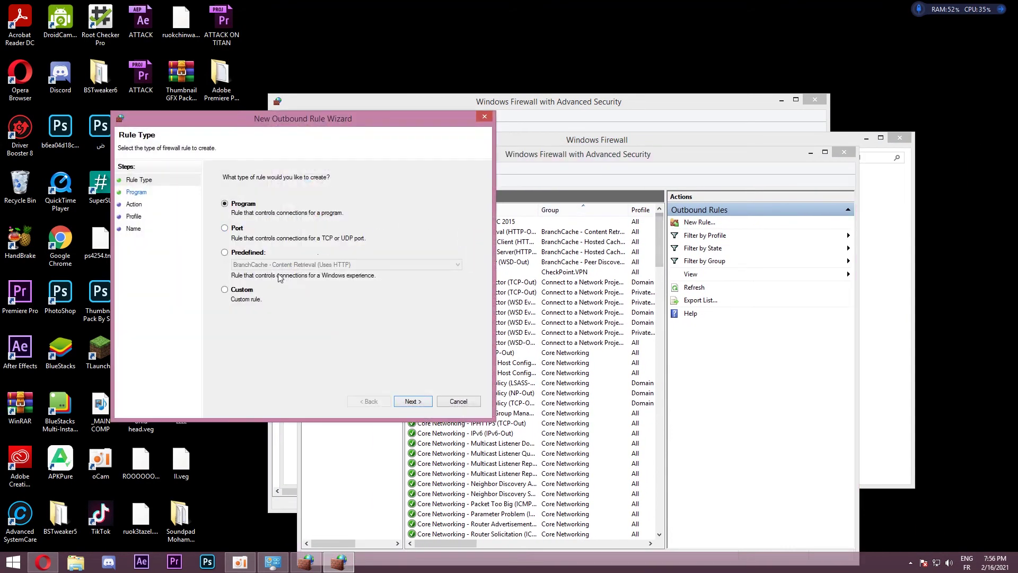
pyautogui.click(412, 401)
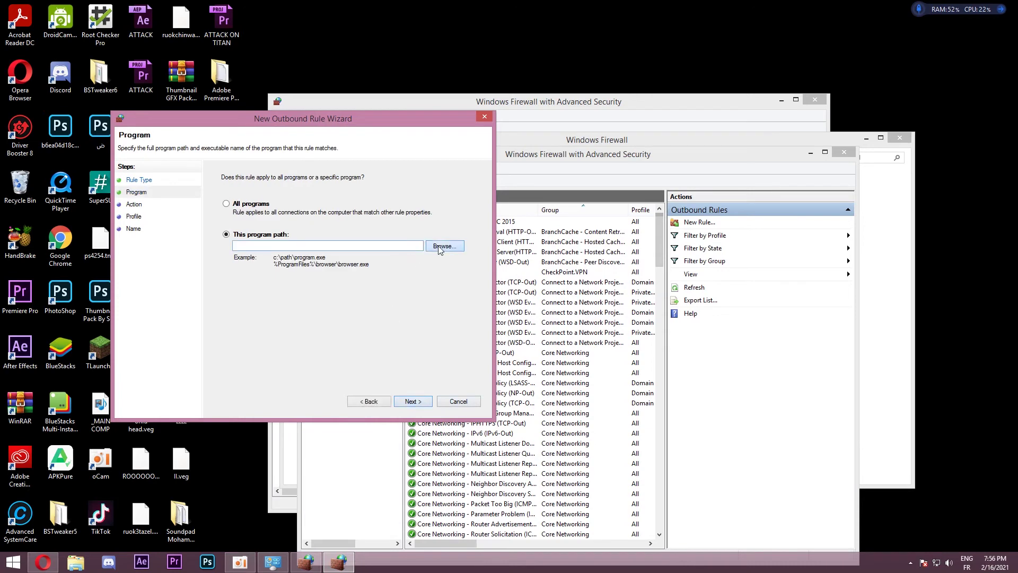
# Point the outbound rule to the Adobe Premiere Pro application, keeping the default action and the Domain, Private and Public profiles.
pyautogui.click(446, 245)
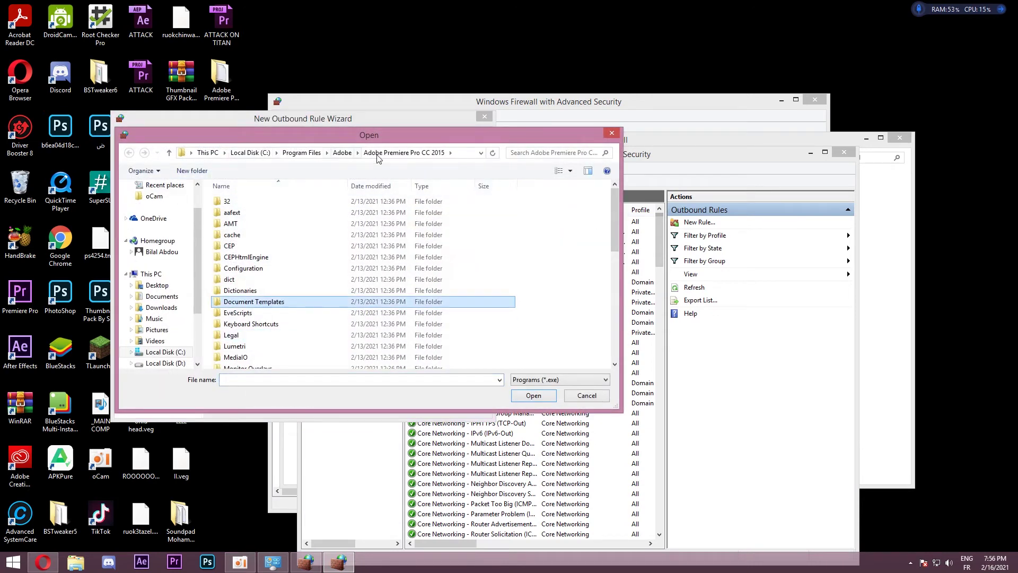
pyautogui.scroll(-5, 352, 230)
pyautogui.doubleClick(353, 318)
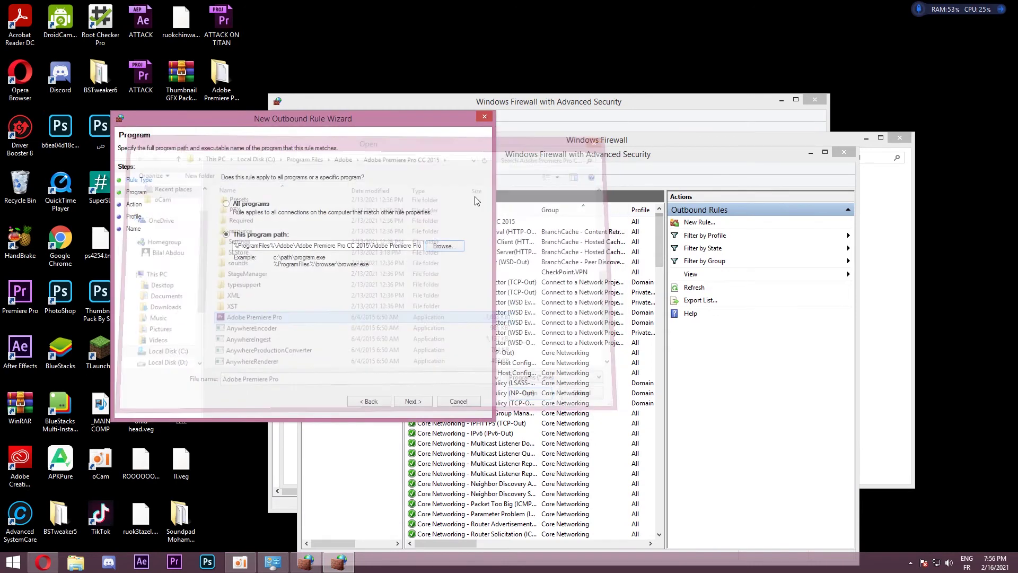
pyautogui.click(412, 401)
pyautogui.click(418, 402)
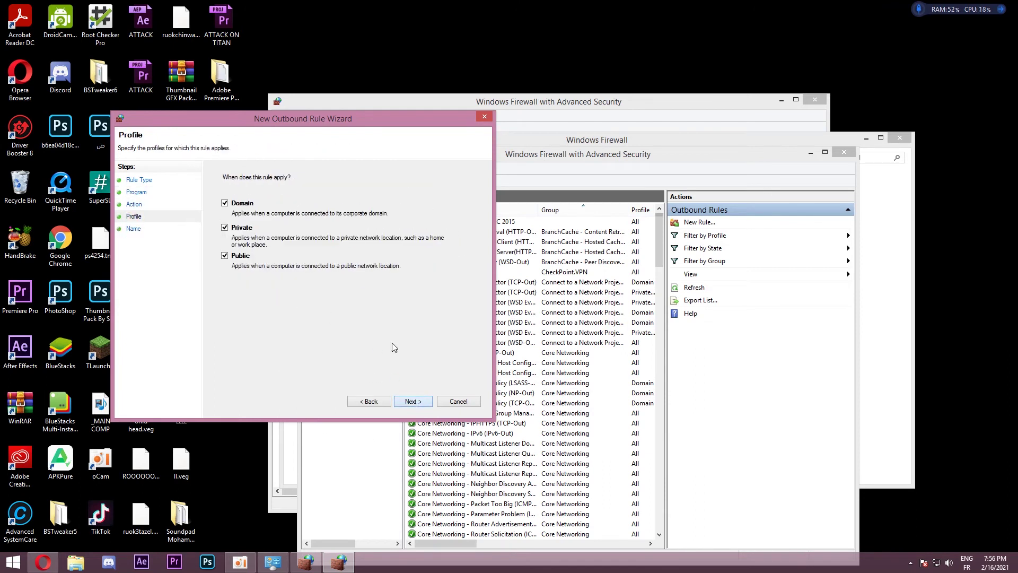
pyautogui.click(413, 401)
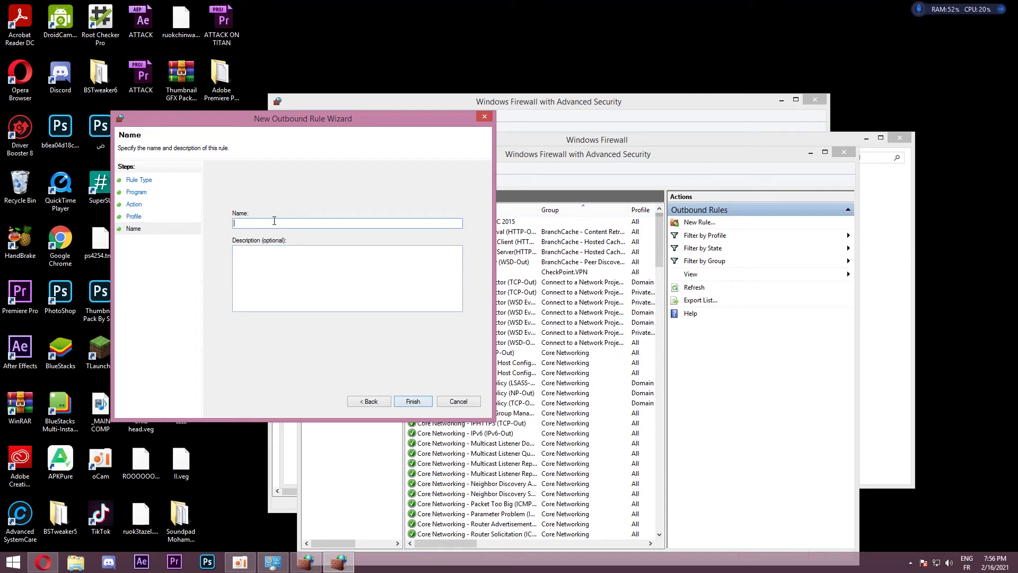
# Name the outbound rule PR BLOCK and enter the description "dazdfsdqf".
pyautogui.click(378, 288)
pyautogui.hotkey('ctrl', 'v')
pyautogui.moveTo(292, 225); pyautogui.dragTo(233, 229)
pyautogui.press('BackSpace')
pyautogui.rightClick(291, 228)
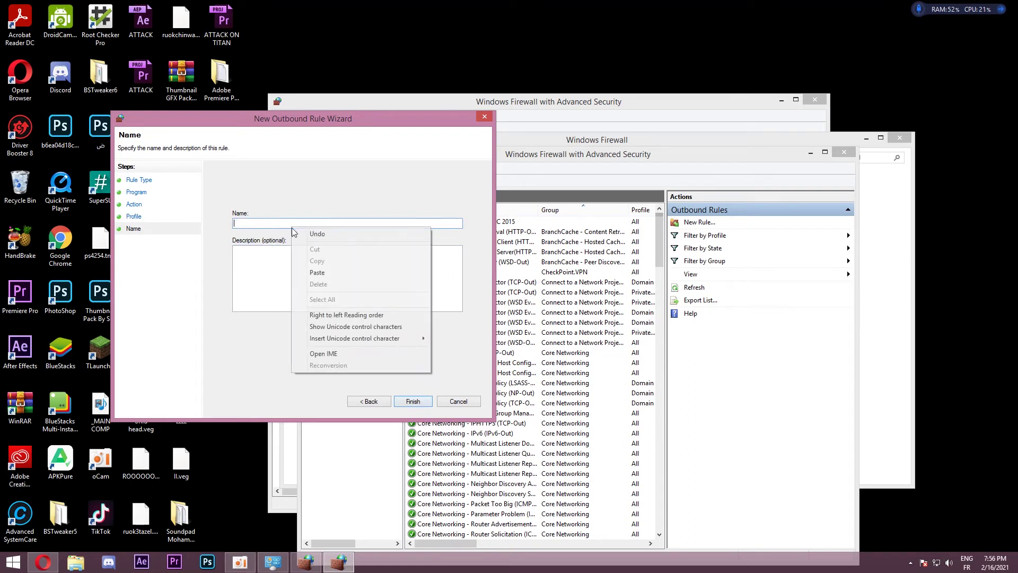
pyautogui.click(328, 273)
pyautogui.moveTo(300, 228); pyautogui.dragTo(90, 229)
pyautogui.press('BackSpace')
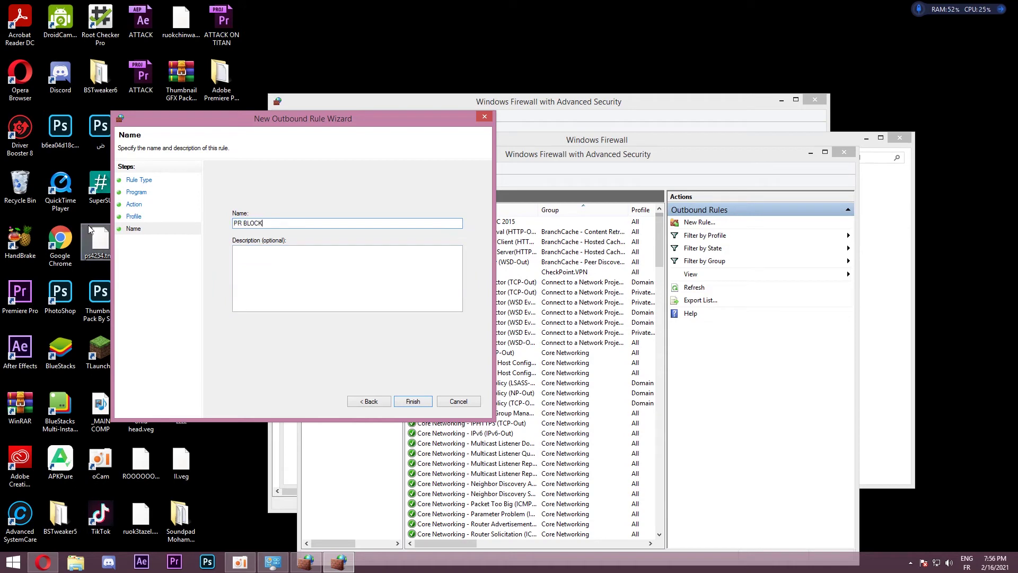
pyautogui.click(305, 282)
pyautogui.write('dazdfsdqf')
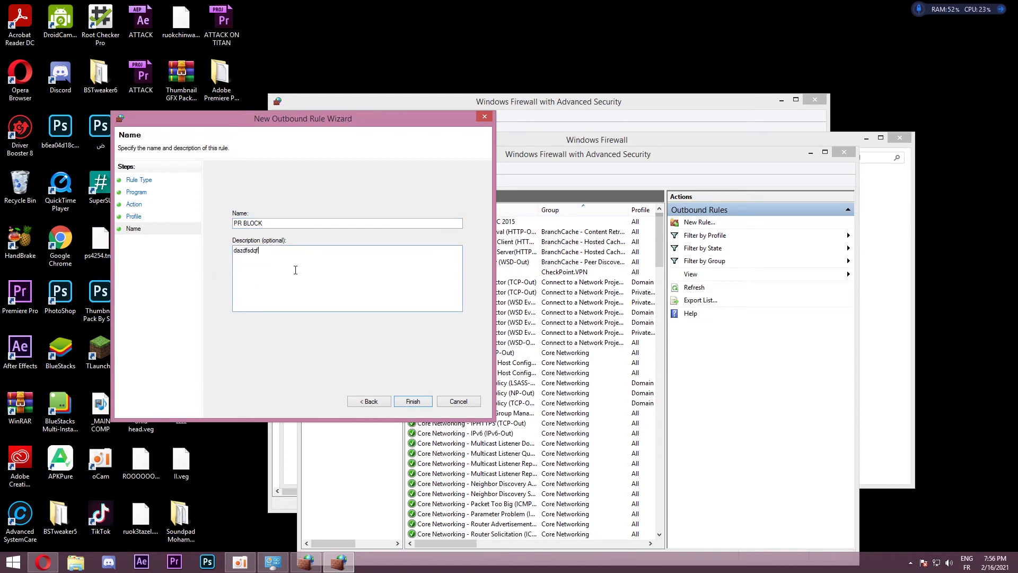
# Close the rule wizard, reopen the advanced firewall settings and check the Block Adobe Premiere Pro CC 2015 entry in the outbound rules.
pyautogui.click(413, 402)
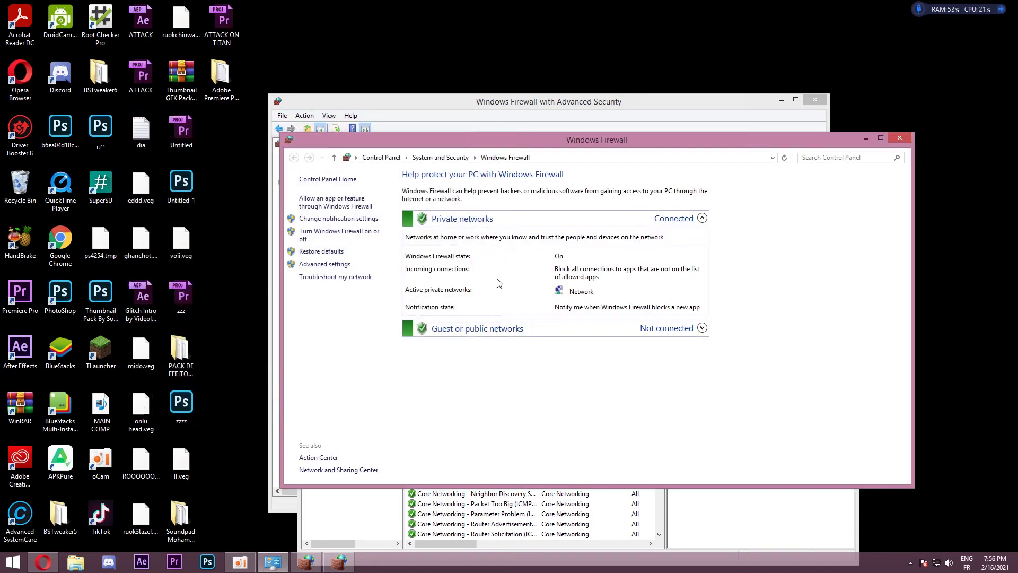
pyautogui.click(320, 264)
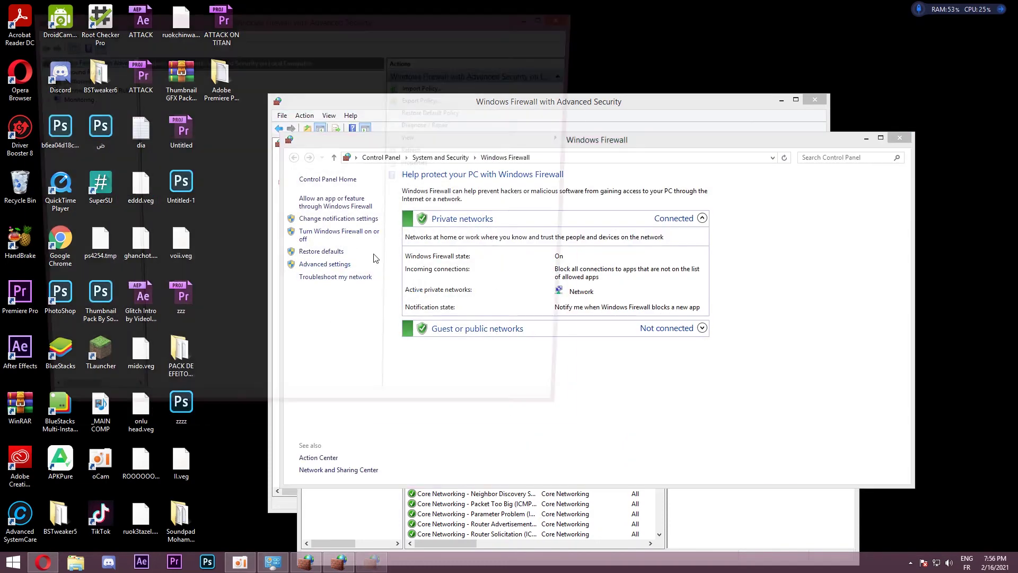
pyautogui.click(70, 79)
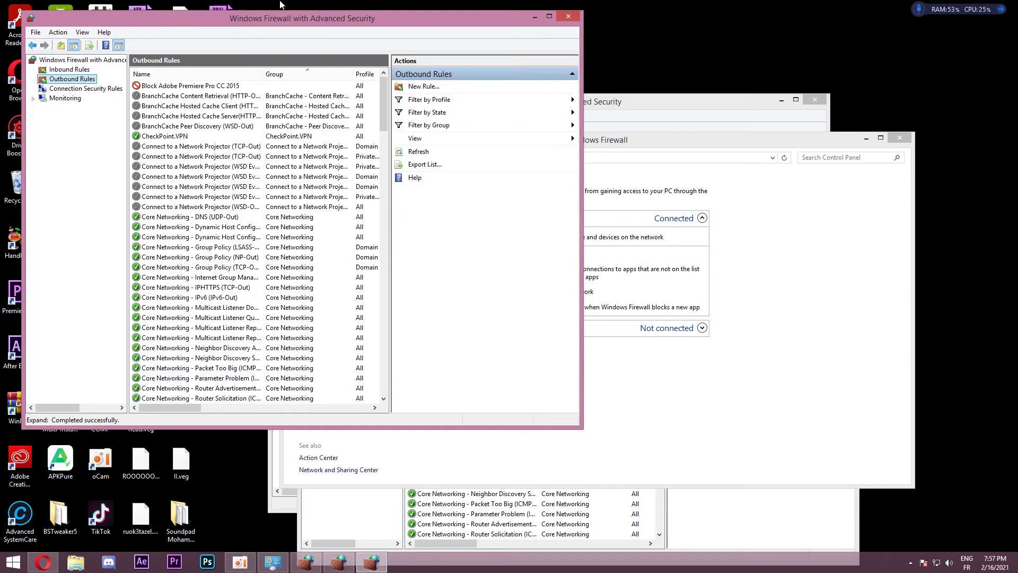
pyautogui.moveTo(338, 22); pyautogui.dragTo(535, 143)
pyautogui.click(399, 208)
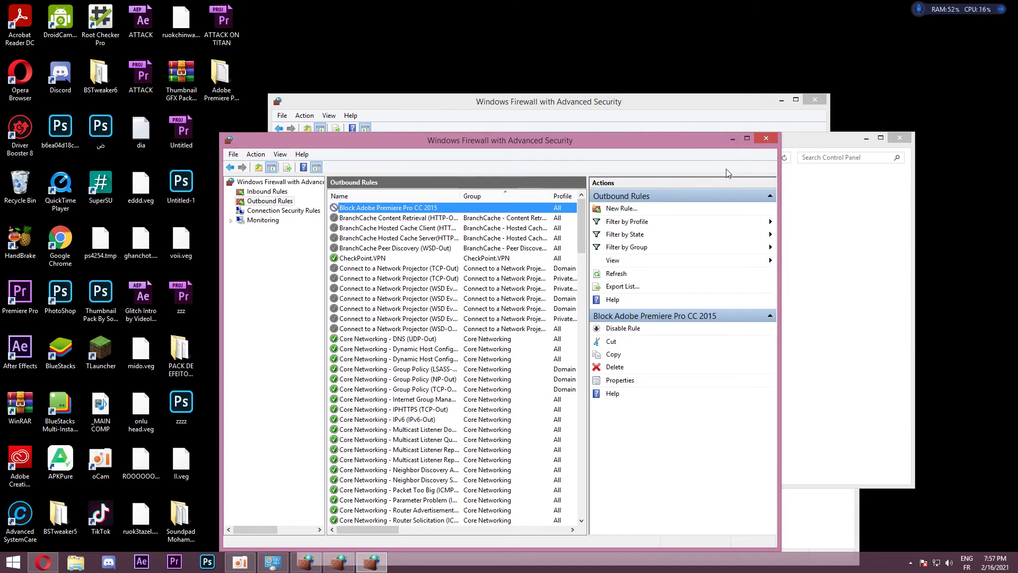
pyautogui.click(423, 219)
pyautogui.click(417, 206)
# Close all the open Windows Firewall windows and refresh the desktop.
pyautogui.click(767, 139)
pyautogui.click(900, 138)
pyautogui.click(816, 99)
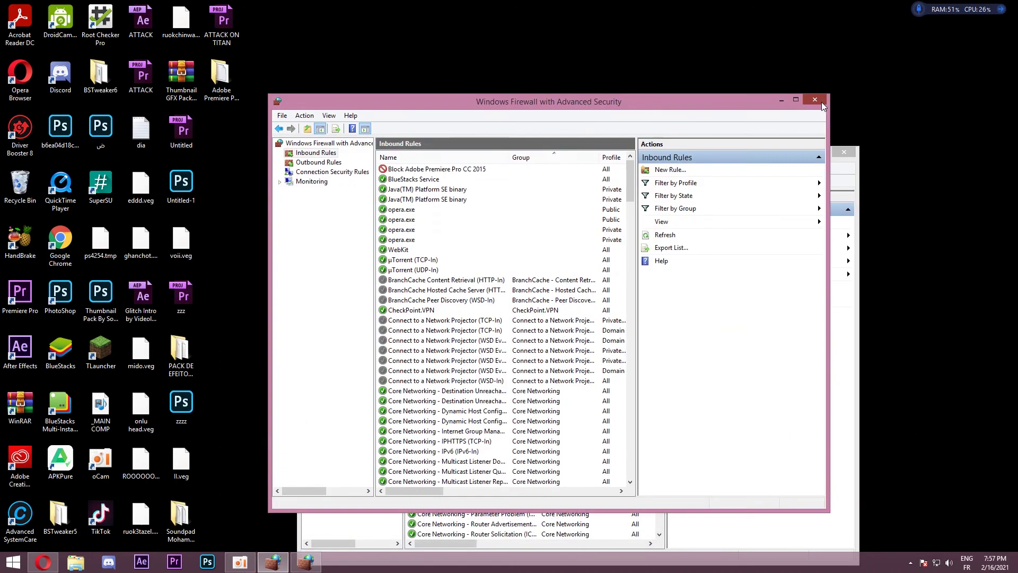
pyautogui.click(843, 152)
pyautogui.rightClick(650, 81)
pyautogui.click(668, 106)
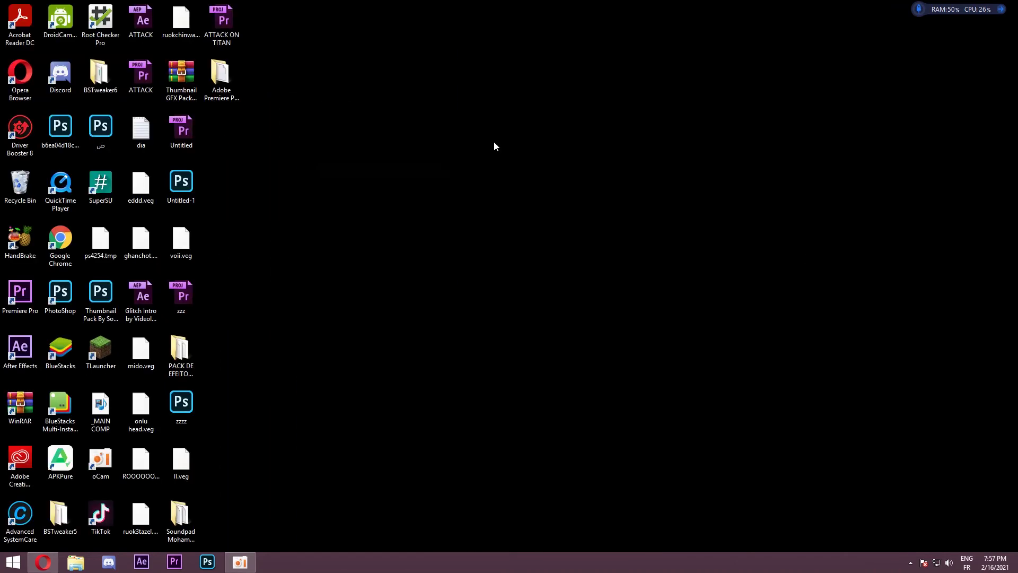
pyautogui.moveTo(25, 296); pyautogui.dragTo(465, 244)
pyautogui.moveTo(314, 178)
pyautogui.mouseDown()
pyautogui.moveTo(518, 297)
pyautogui.moveTo(564, 254)
pyautogui.mouseUp()
pyautogui.moveTo(466, 245)
pyautogui.mouseDown()
pyautogui.moveTo(14, 281)
pyautogui.moveTo(435, 258)
pyautogui.moveTo(9, 295)
pyautogui.mouseUp()
# Open the Adobe Premiere Pro CC 2015 installation folder under Program Files\Adobe on Local Disk (C:) and find the application file.
pyautogui.click(76, 562)
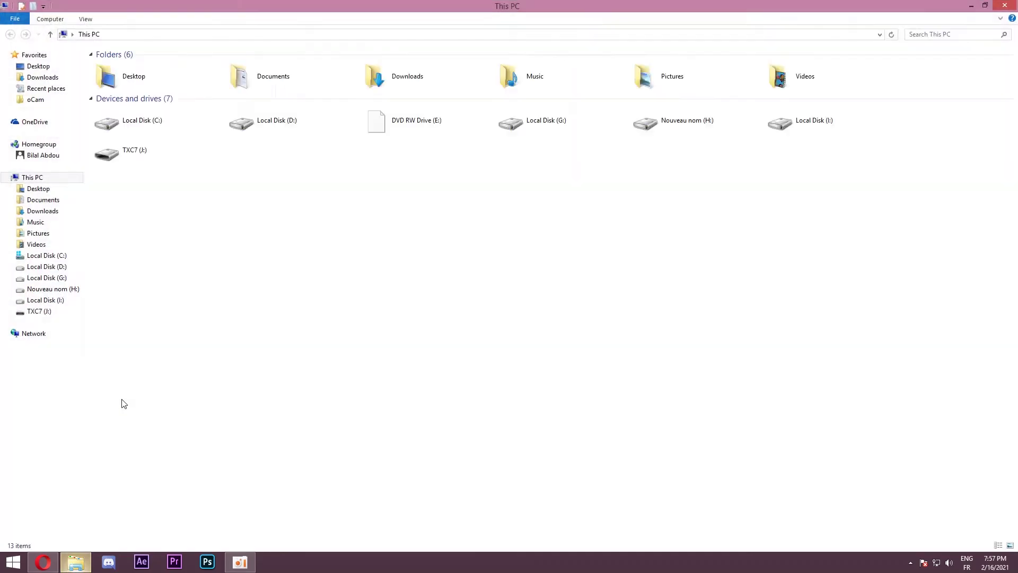
pyautogui.click(40, 256)
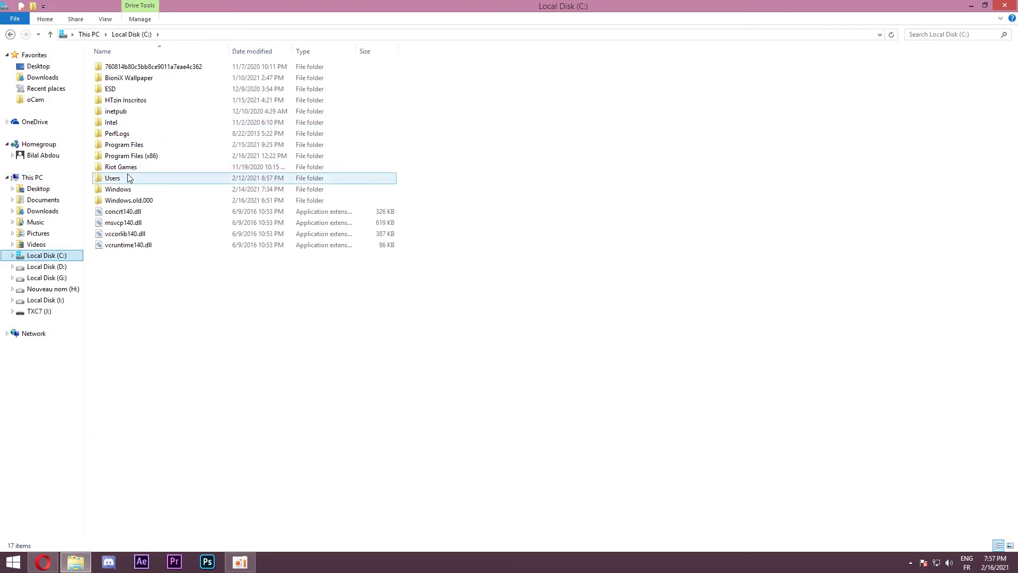
pyautogui.doubleClick(129, 146)
pyautogui.doubleClick(139, 78)
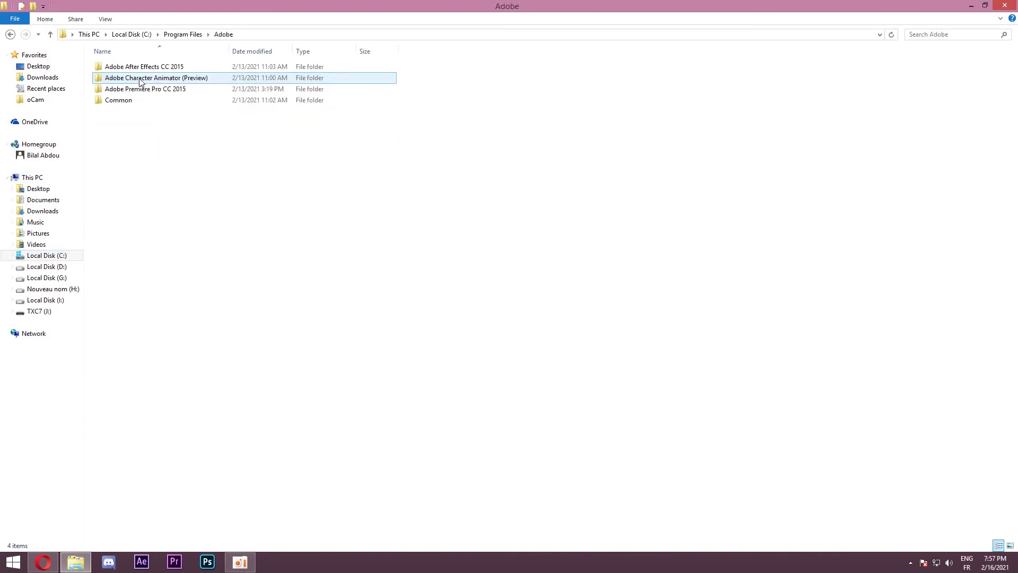
pyautogui.doubleClick(145, 89)
pyautogui.click(221, 223)
pyautogui.scroll(-3, 220, 223)
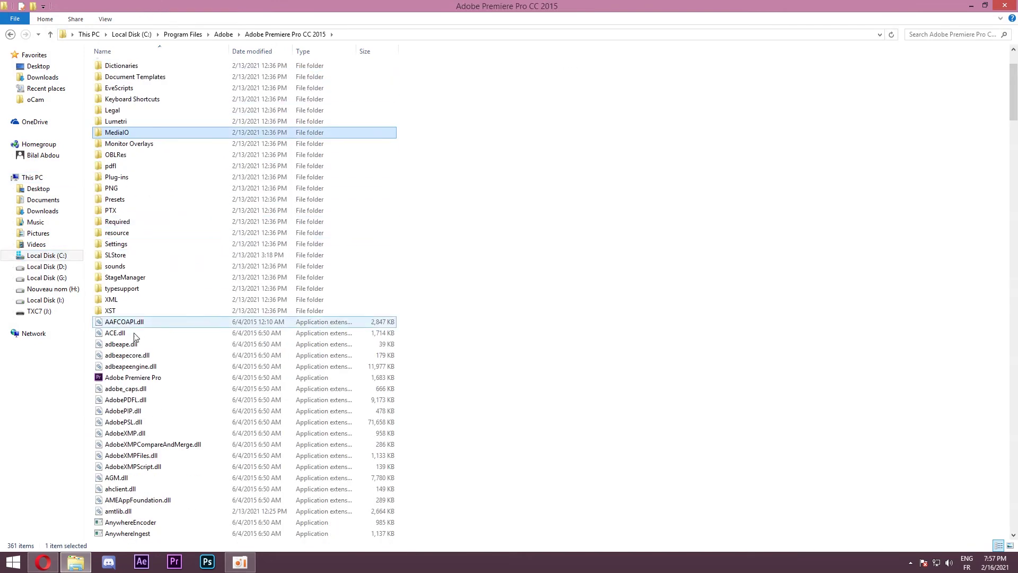
# Send a shortcut of the Adobe Premiere Pro application to the desktop.
pyautogui.click(146, 377)
pyautogui.rightClick(149, 374)
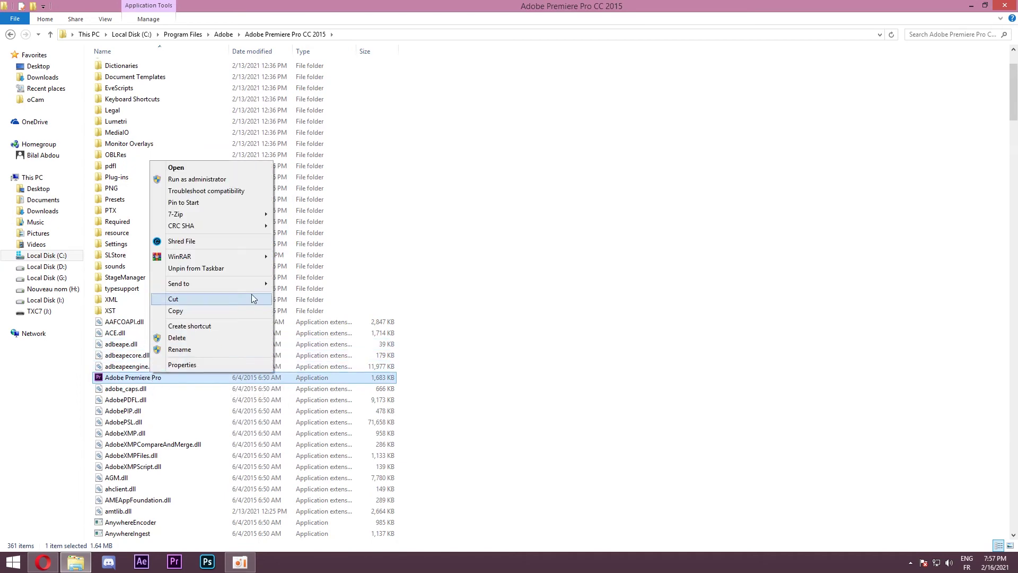
pyautogui.moveTo(248, 283)
pyautogui.click(324, 295)
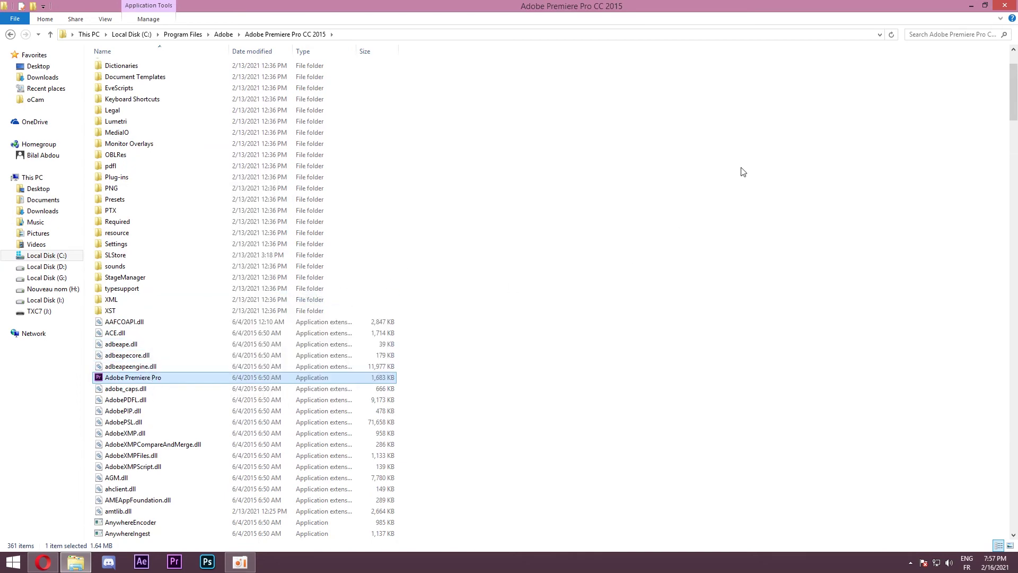
# Show and refresh the desktop, and delete the newly created Adobe Premiere Pro shortcut.
pyautogui.press('super+d')
pyautogui.rightClick(399, 153)
pyautogui.click(431, 184)
pyautogui.moveTo(198, 135); pyautogui.dragTo(376, 189)
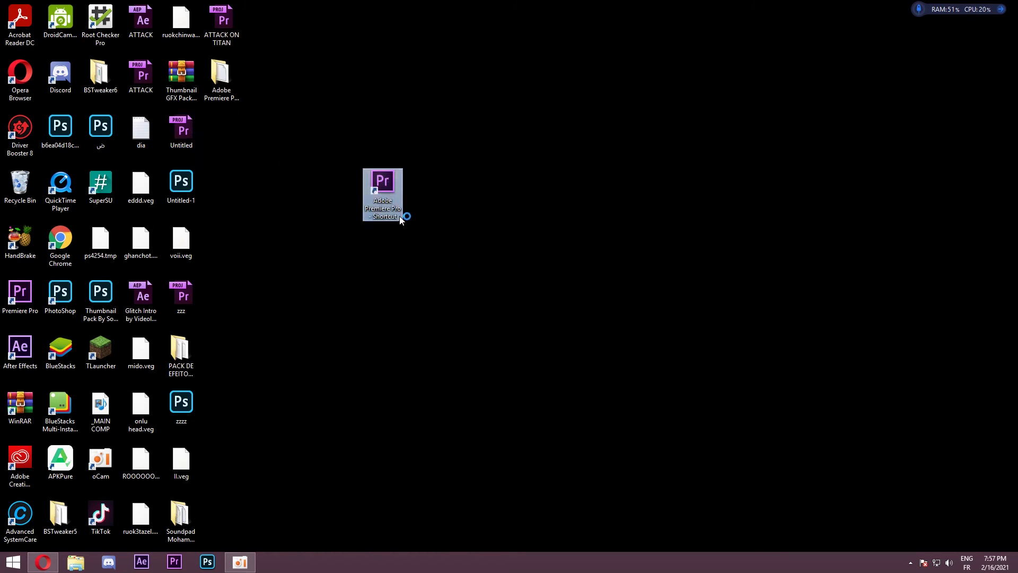
pyautogui.press('Delete')
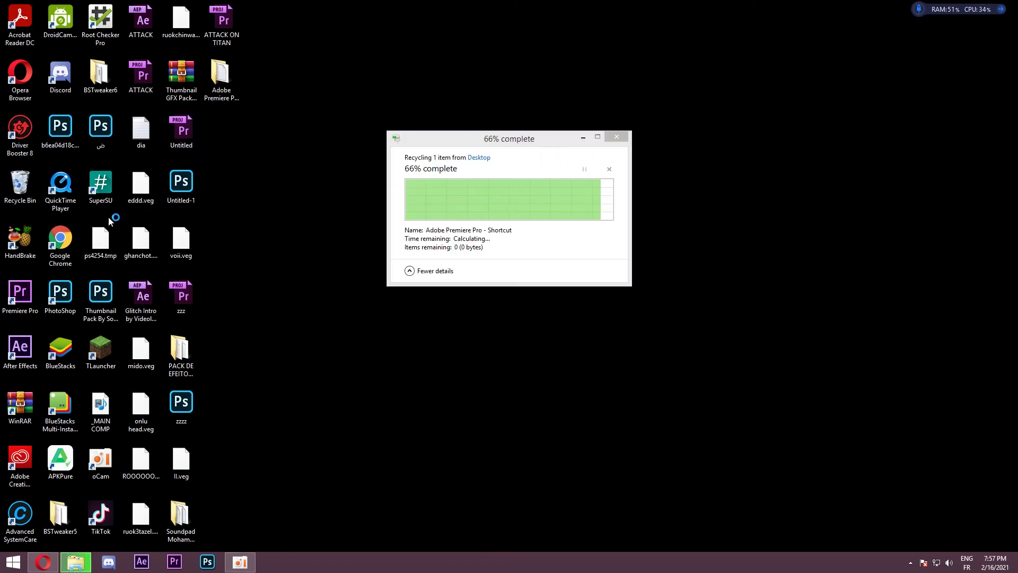
# Launch Premiere Pro from its existing desktop shortcut and maximize the program window.
pyautogui.moveTo(20, 296); pyautogui.dragTo(11, 321)
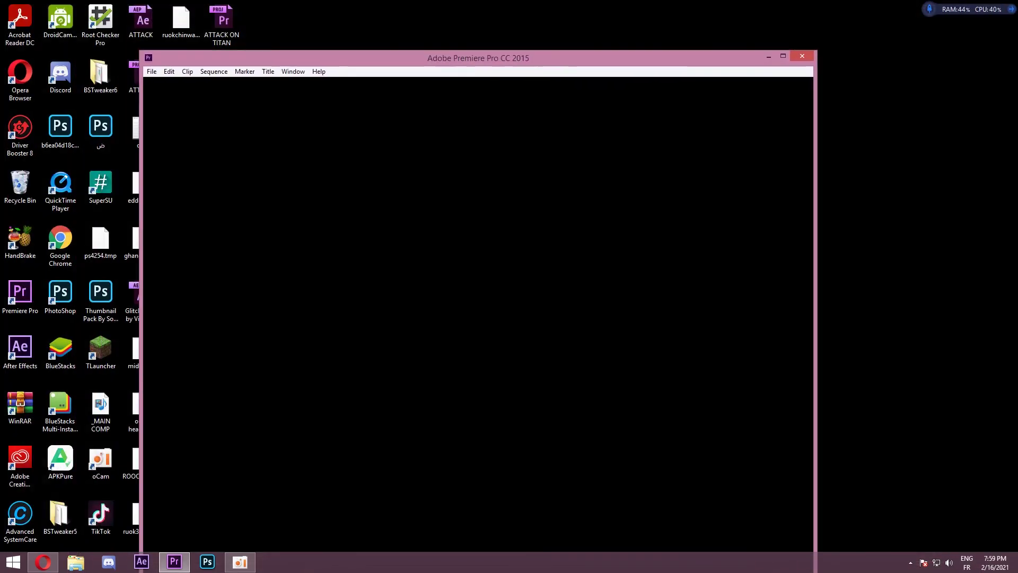
pyautogui.moveTo(538, 55); pyautogui.dragTo(533, 96)
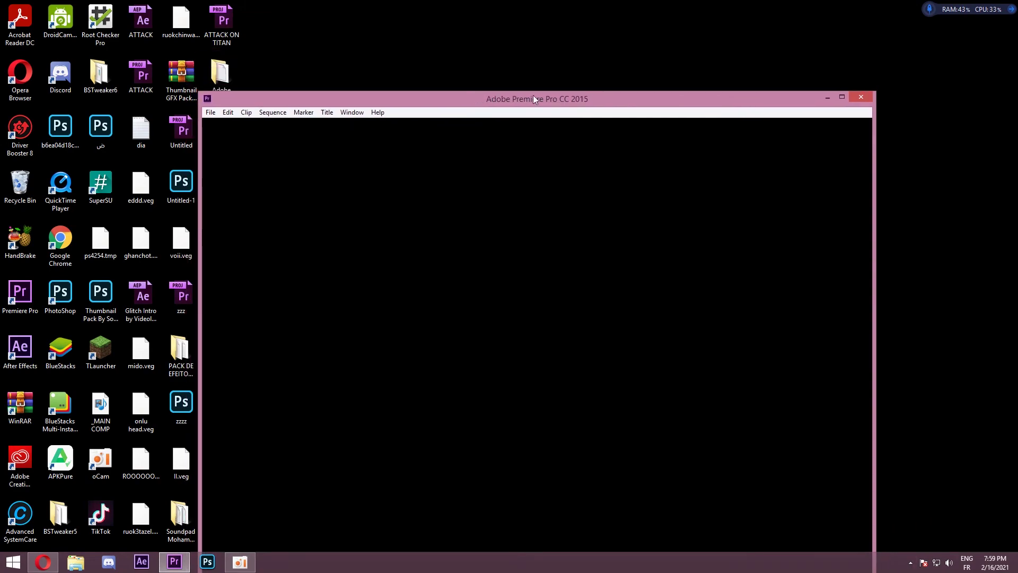
pyautogui.click(842, 96)
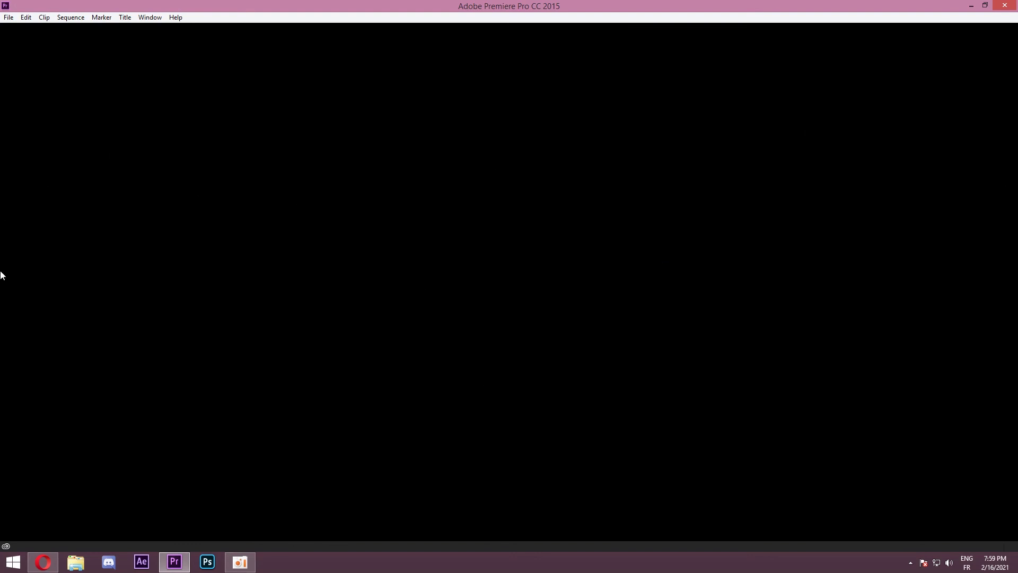
# Create a new project named adadzs, keeping the default location and the Timecode, Audio Samples and DV settings.
pyautogui.click(9, 18)
pyautogui.click(9, 18)
pyautogui.click(12, 19)
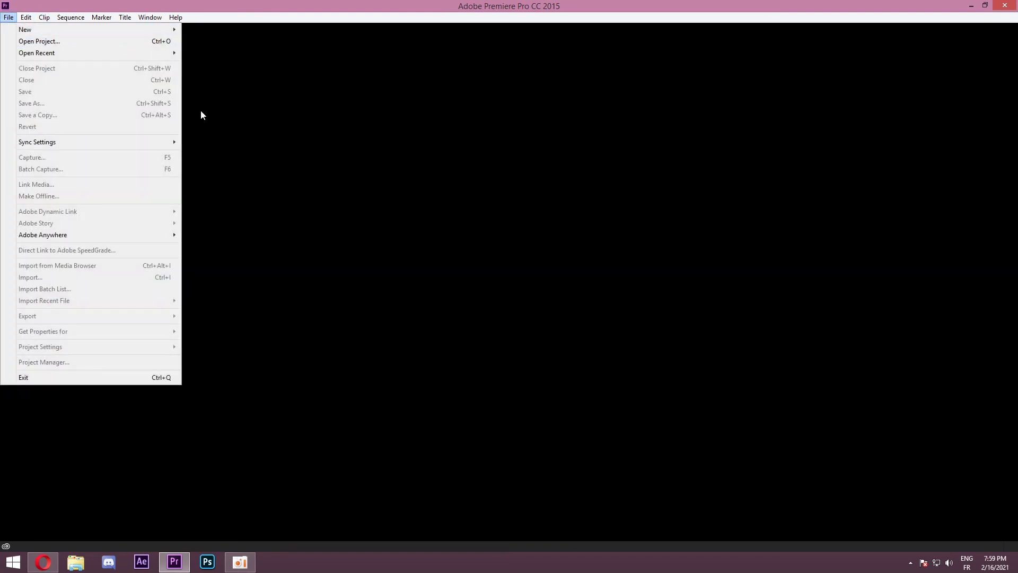
pyautogui.moveTo(130, 33)
pyautogui.click(197, 30)
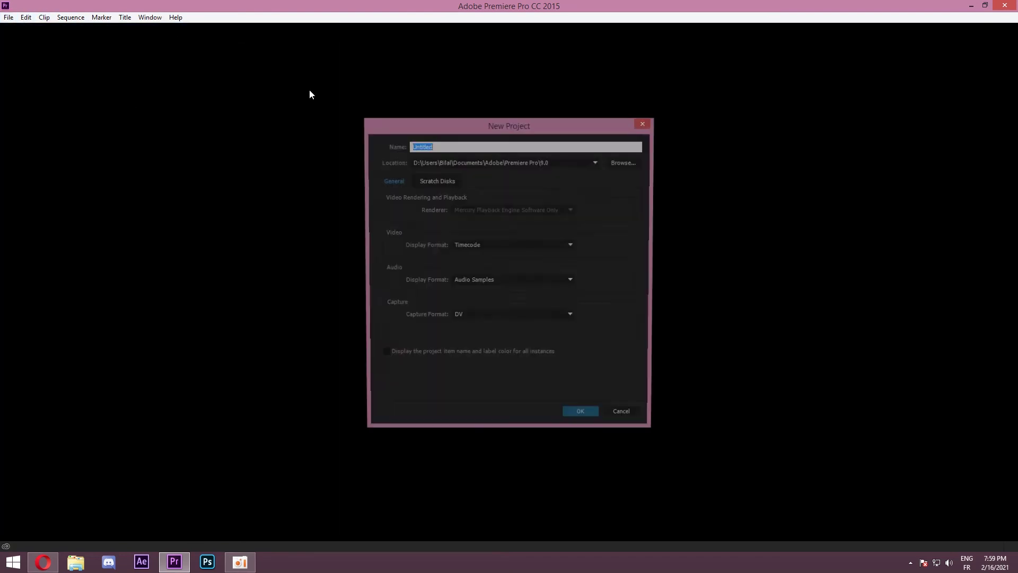
pyautogui.click(411, 145)
pyautogui.doubleClick(411, 145)
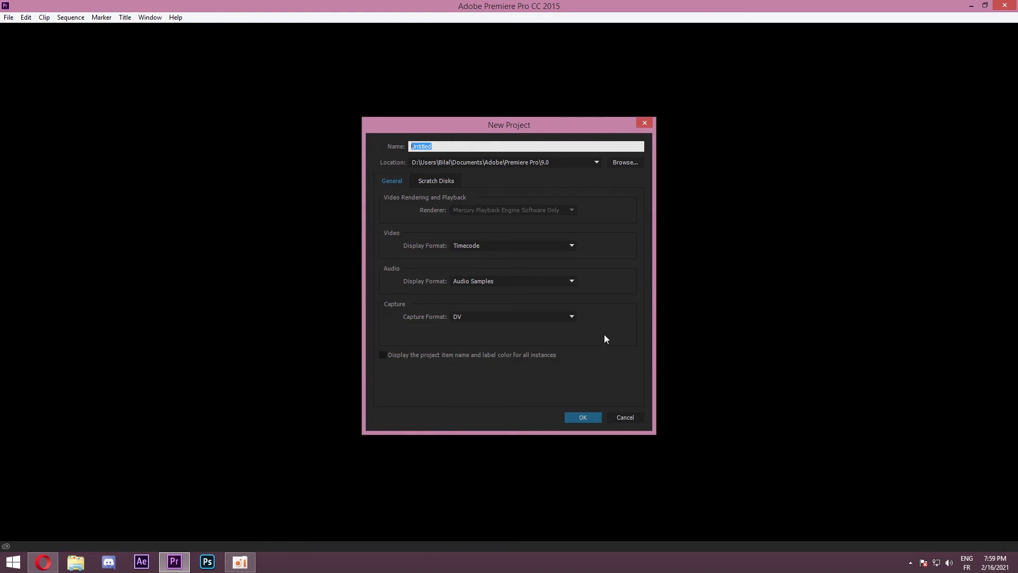
pyautogui.click(595, 261)
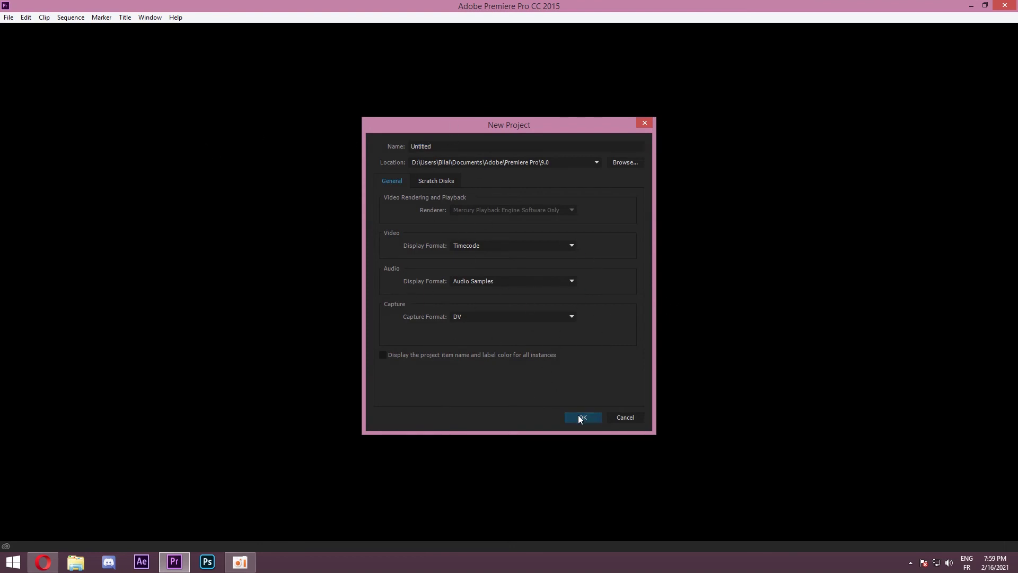
pyautogui.click(580, 418)
pyautogui.click(588, 287)
pyautogui.write('ada')
pyautogui.click(581, 418)
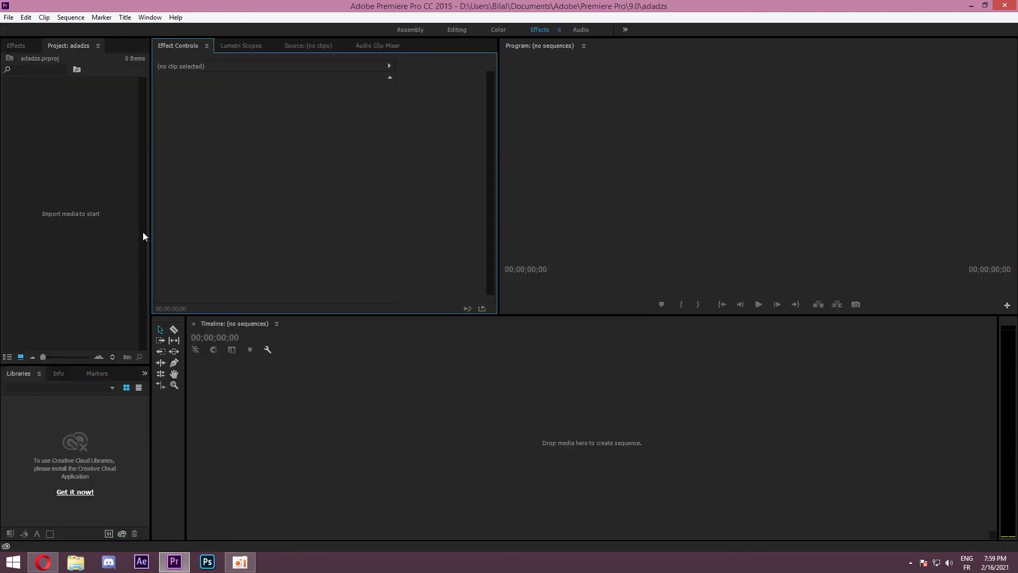
# Examine the Downloads folder for media to import, and leave the Import dialog without importing anything.
pyautogui.doubleClick(44, 199)
pyautogui.scroll(-5, 329, 200)
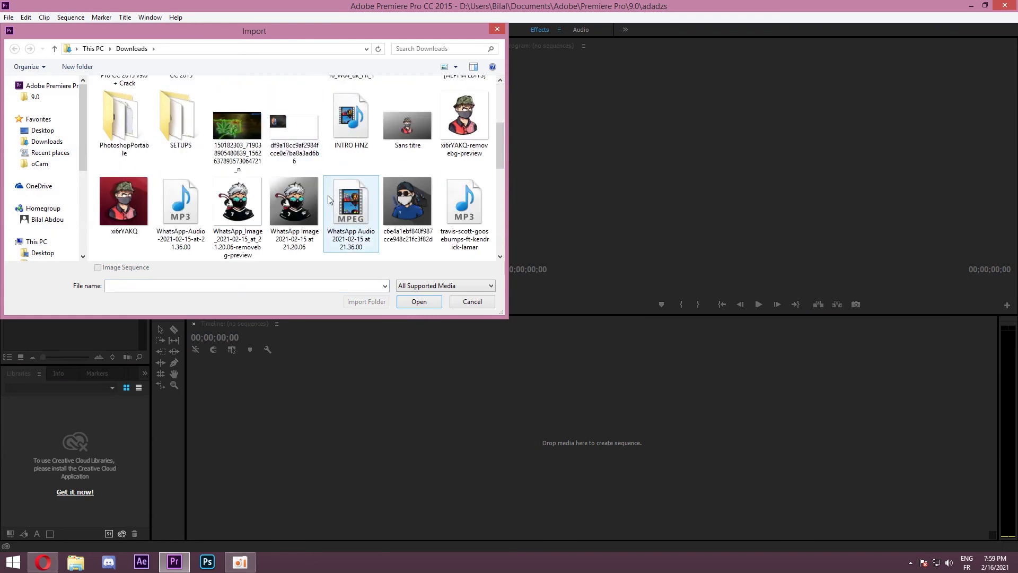
pyautogui.scroll(5, 328, 200)
pyautogui.click(347, 190)
pyautogui.click(294, 191)
pyautogui.click(215, 201)
pyautogui.click(127, 192)
pyautogui.scroll(-2, 228, 204)
pyautogui.click(228, 205)
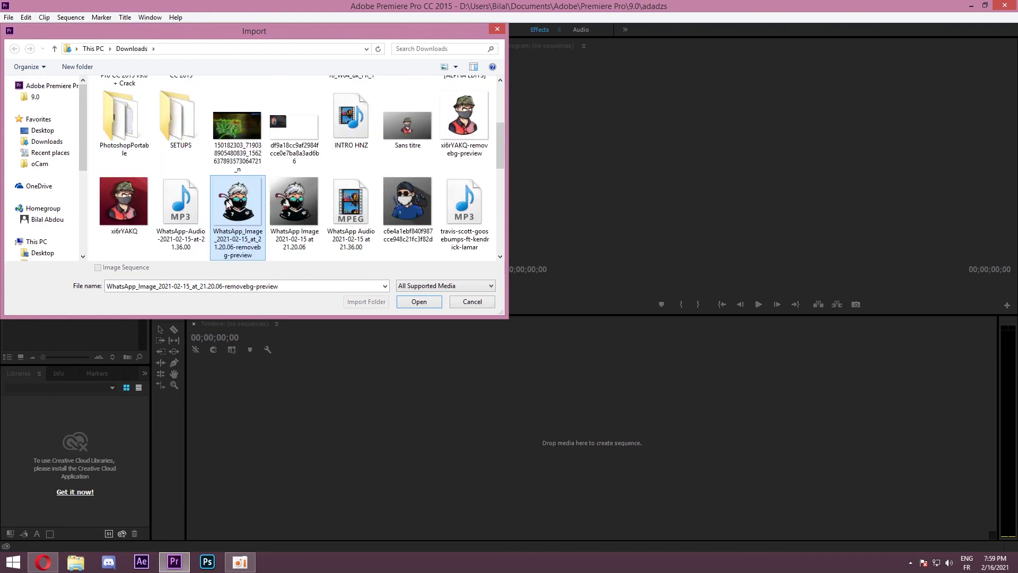
pyautogui.scroll(3, 228, 204)
pyautogui.click(226, 204)
pyautogui.press('Left')
pyautogui.press('Left')
pyautogui.press('Up')
pyautogui.press('Right')
pyautogui.press('Right')
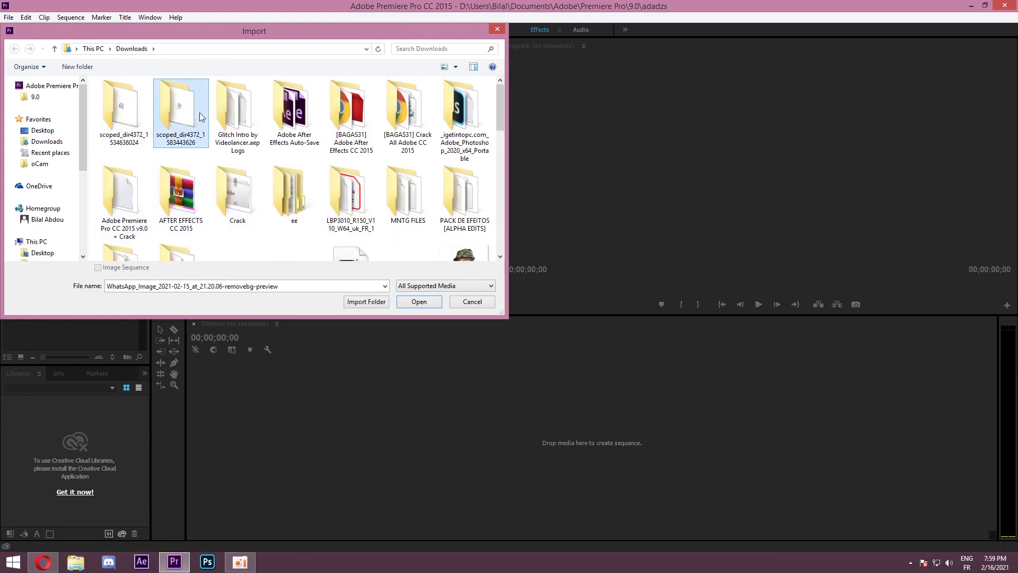
pyautogui.click(222, 206)
pyautogui.click(185, 217)
pyautogui.click(130, 195)
pyautogui.click(142, 142)
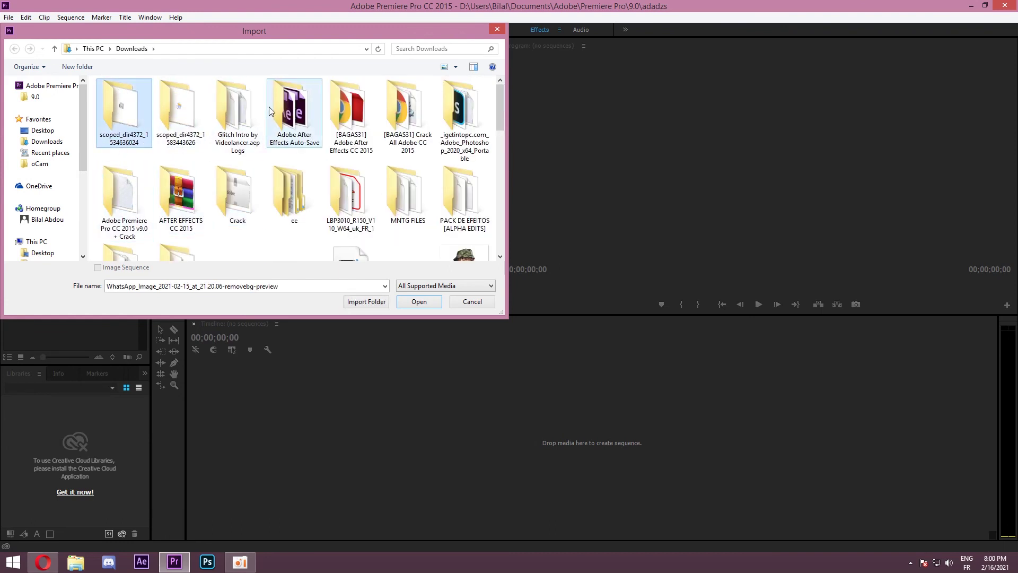
pyautogui.click(470, 303)
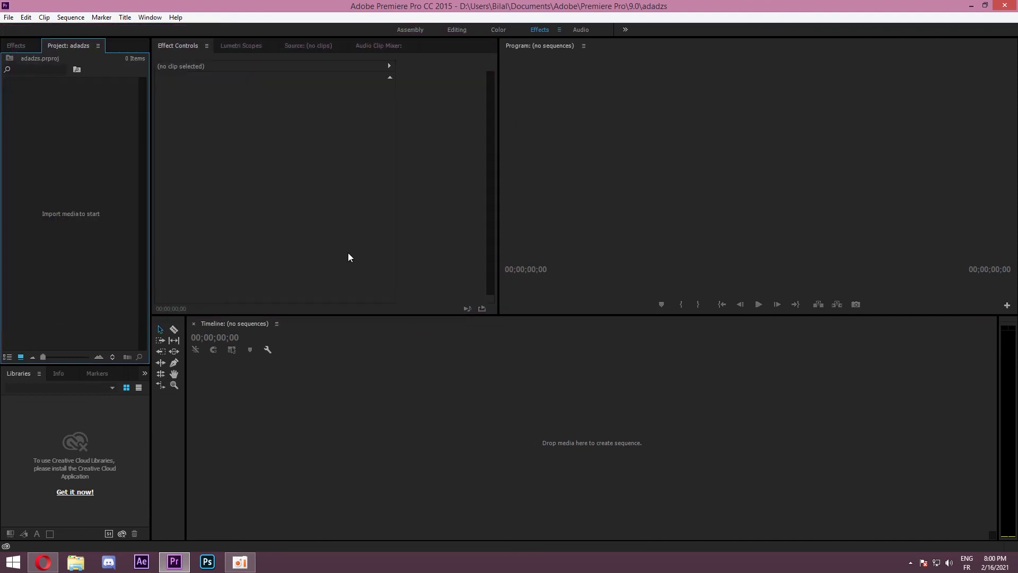
pyautogui.click(82, 213)
pyautogui.click(559, 144)
pyautogui.click(372, 156)
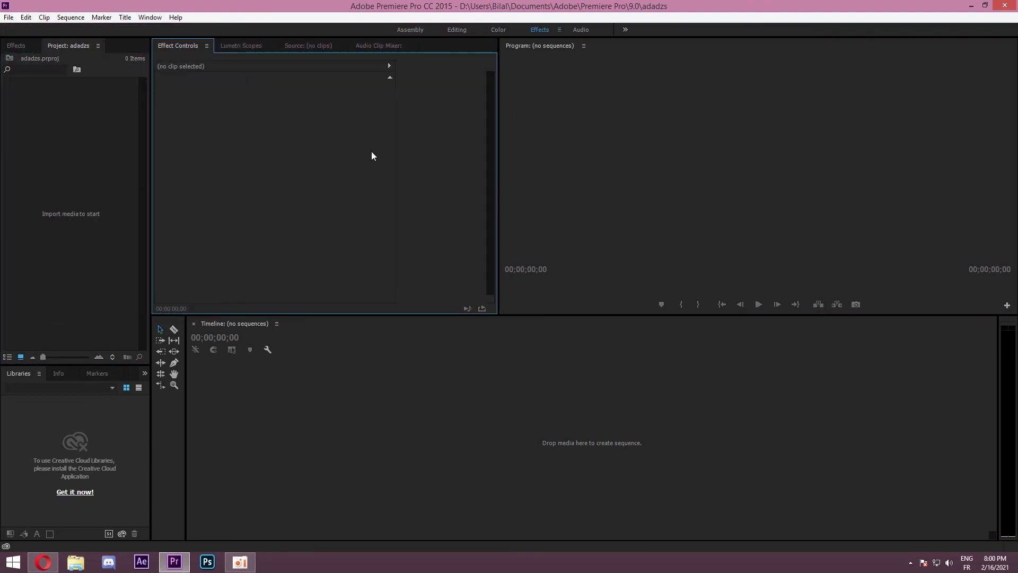
pyautogui.click(40, 195)
pyautogui.click(339, 200)
pyautogui.click(591, 193)
pyautogui.click(418, 193)
pyautogui.click(119, 189)
pyautogui.click(628, 187)
pyautogui.click(398, 184)
pyautogui.click(62, 189)
pyautogui.click(316, 203)
pyautogui.click(633, 170)
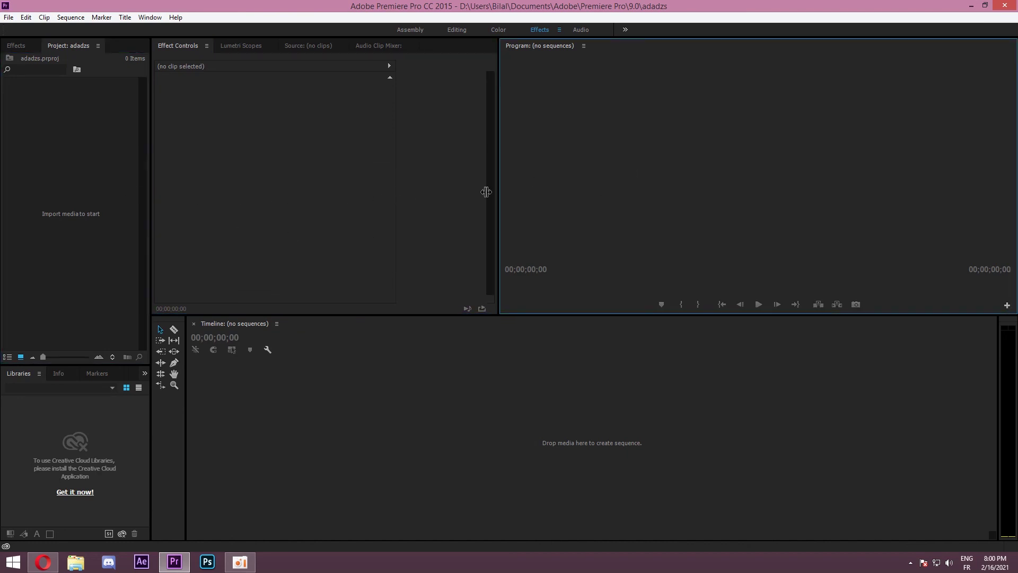
pyautogui.click(312, 172)
pyautogui.click(74, 204)
pyautogui.click(611, 430)
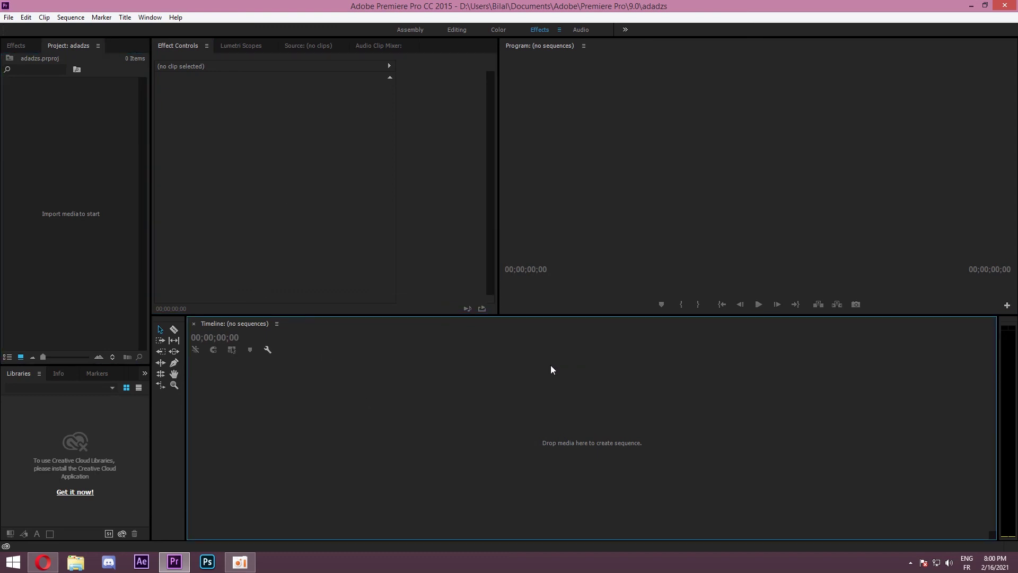
pyautogui.click(167, 277)
pyautogui.click(58, 269)
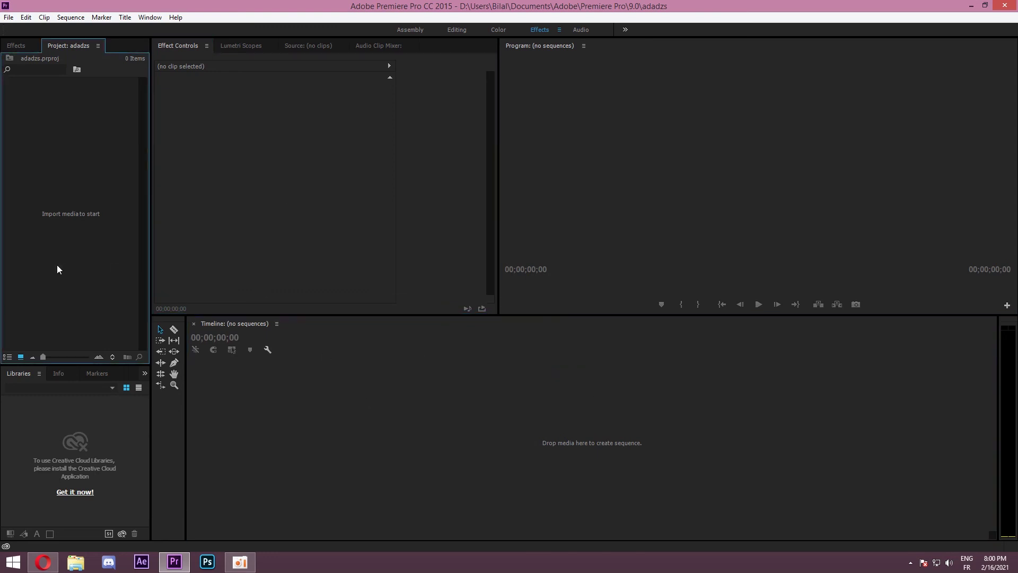
pyautogui.click(171, 428)
pyautogui.click(748, 213)
pyautogui.click(374, 227)
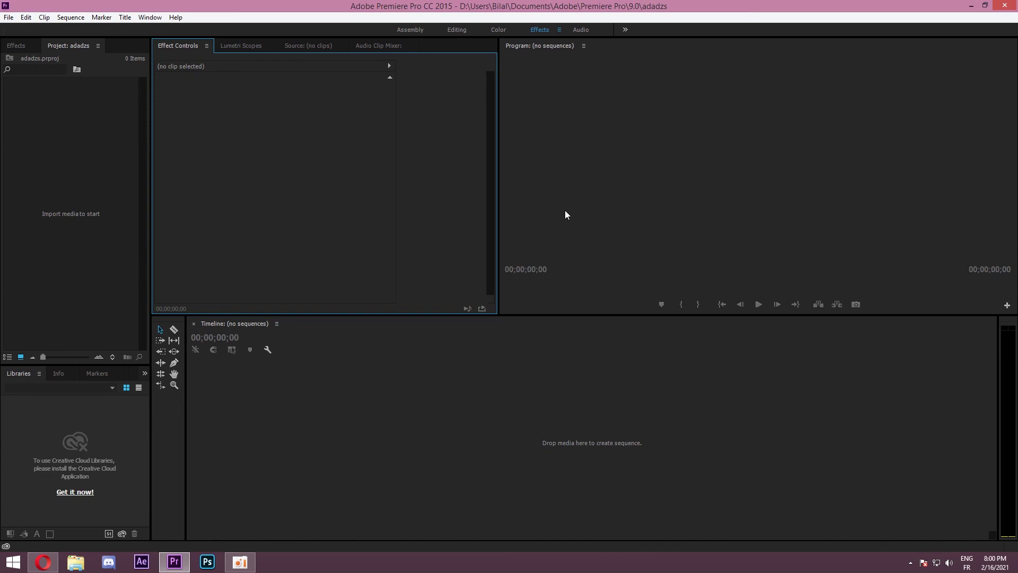
pyautogui.click(322, 382)
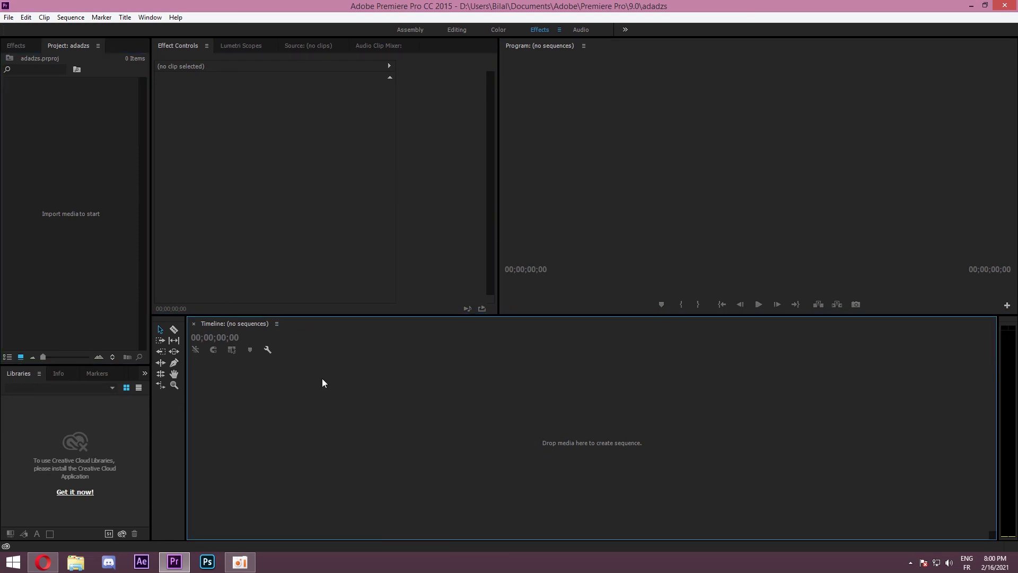
pyautogui.click(148, 422)
pyautogui.click(58, 292)
pyautogui.click(479, 217)
pyautogui.click(641, 233)
pyautogui.click(493, 254)
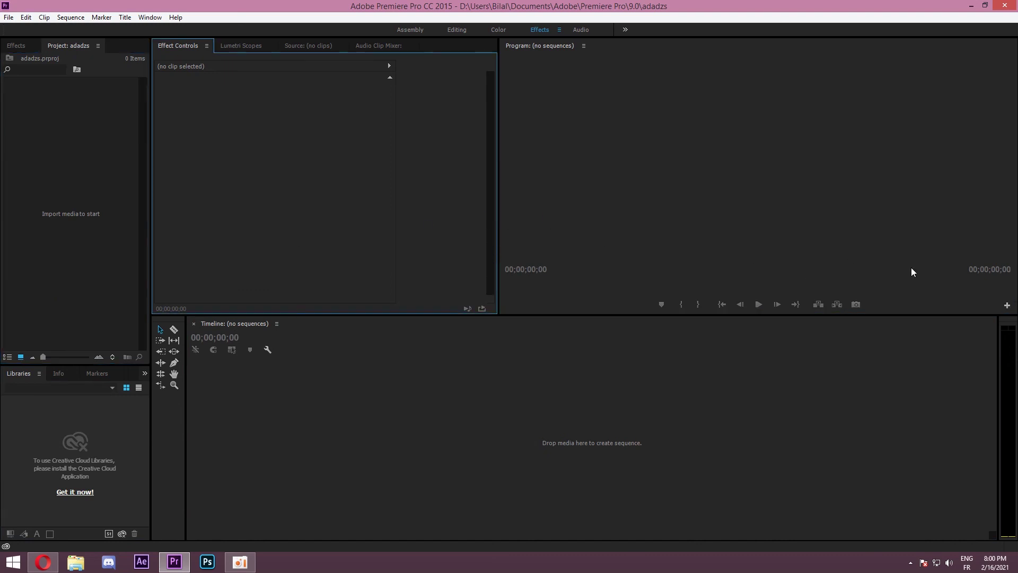